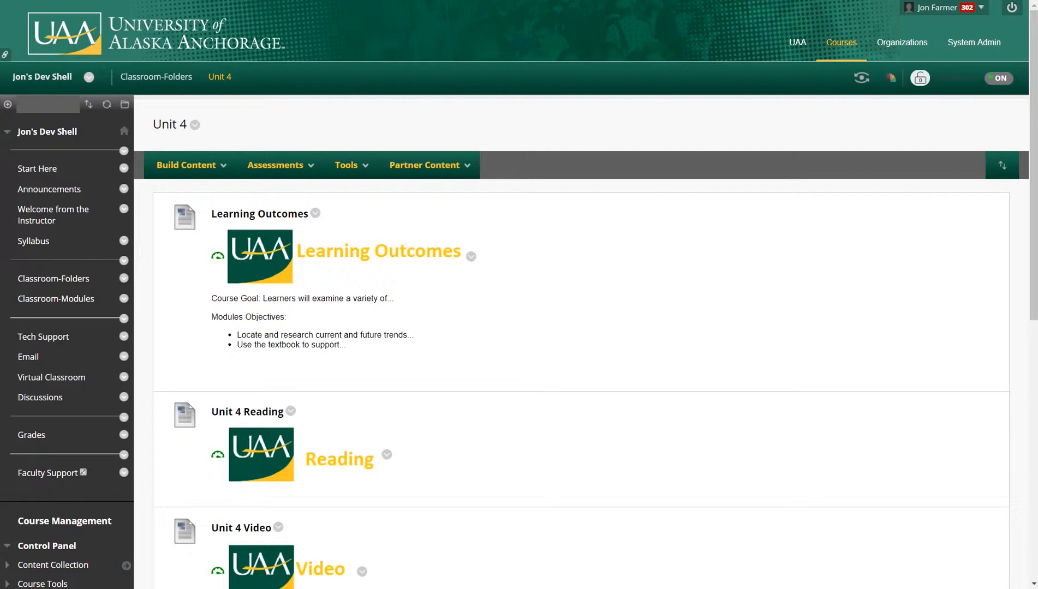
# Start linking a wiki into the Unit 4 content area from its course tools.
pyautogui.click(276, 165)
pyautogui.click(346, 165)
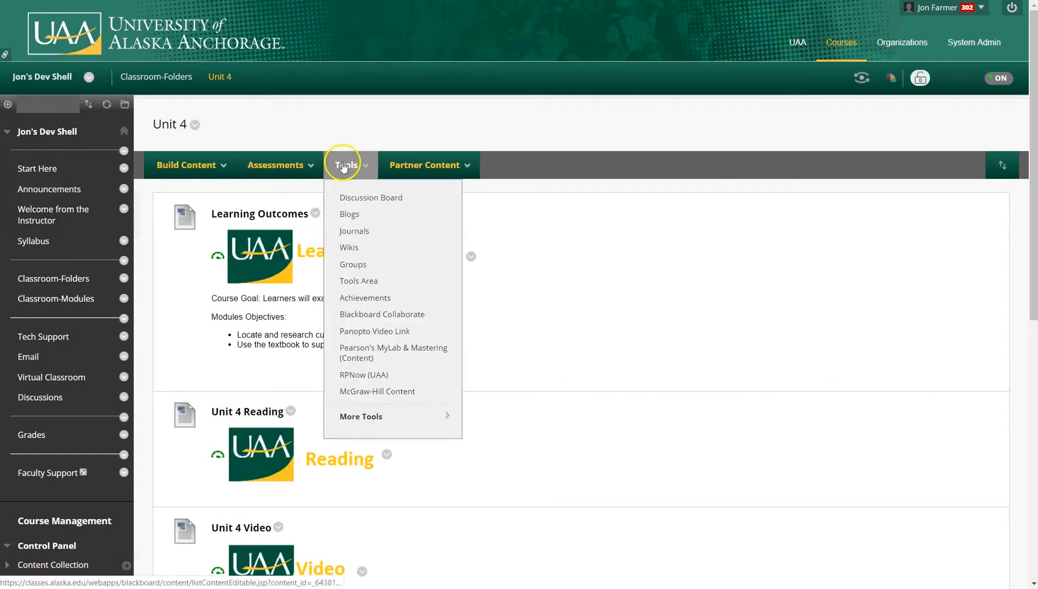
pyautogui.click(344, 251)
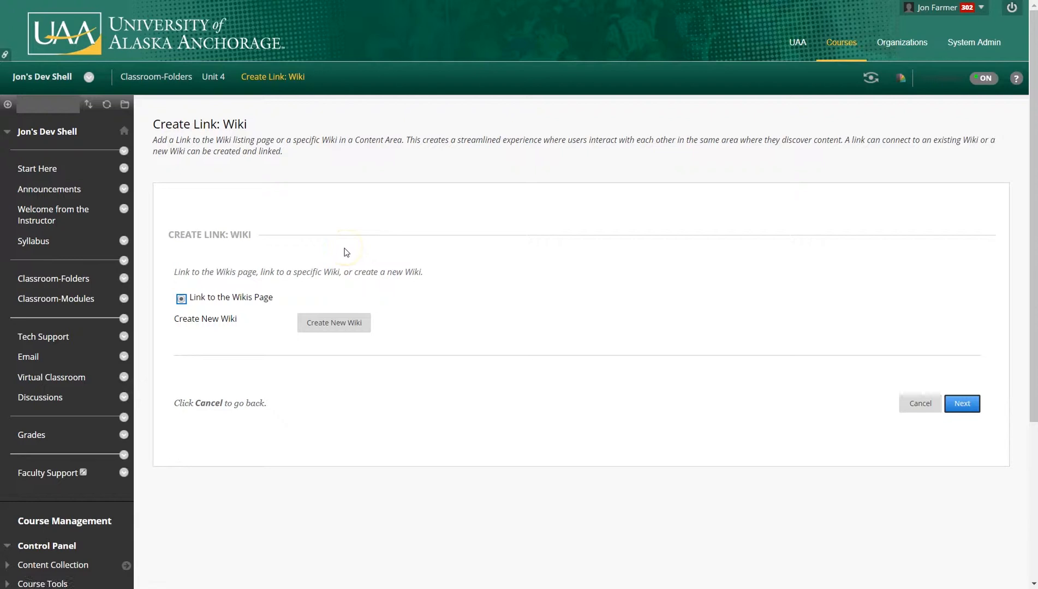
# Create a new wiki named Class Notes for Unit 1, keeping student access open to editing, and submit it.
pyautogui.click(325, 332)
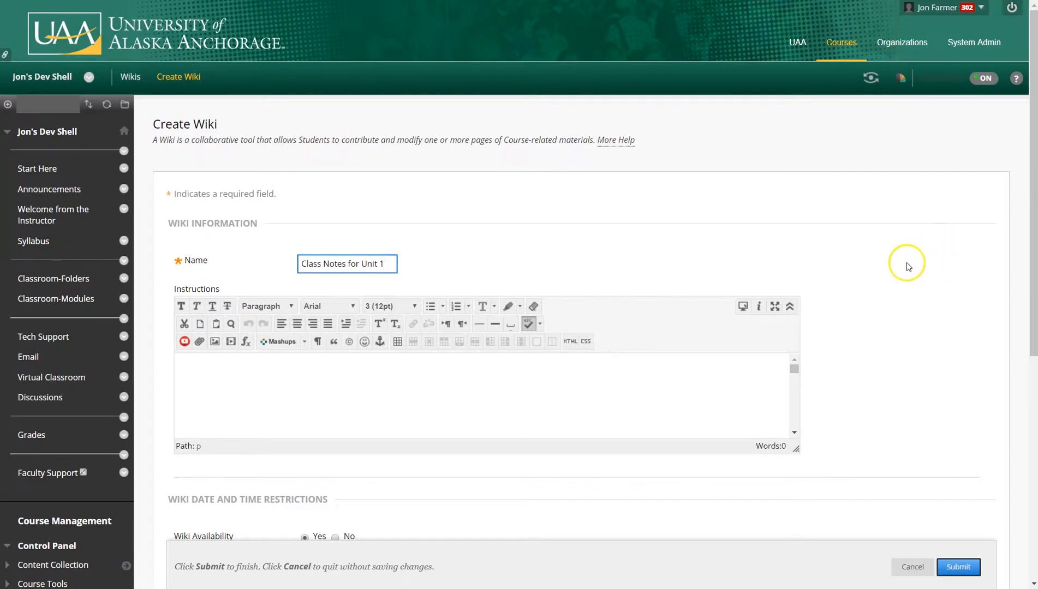
pyautogui.scroll(-7, 906, 262)
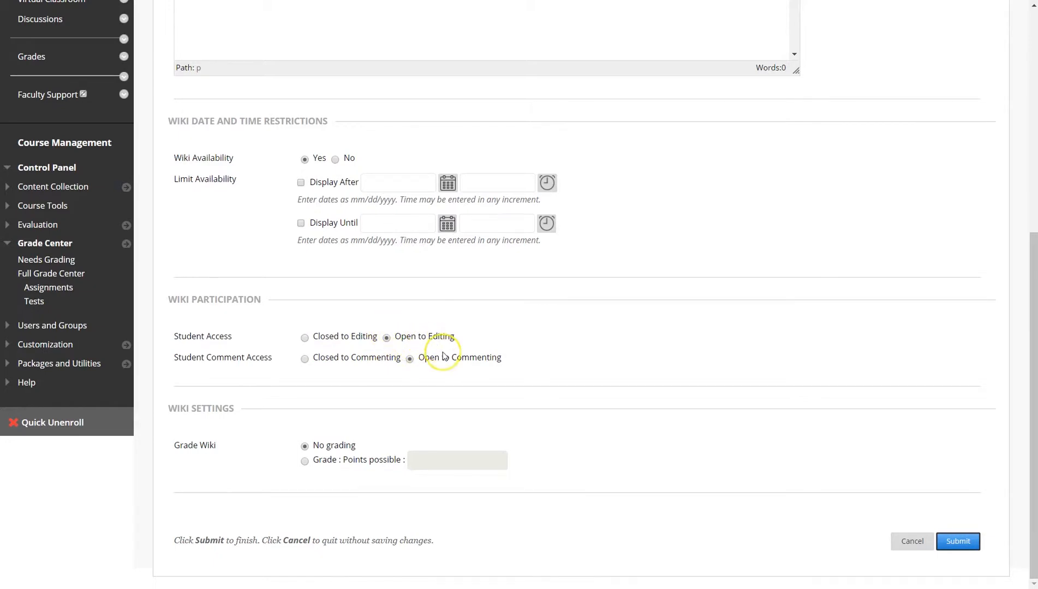
pyautogui.click(305, 339)
pyautogui.click(387, 338)
pyautogui.click(957, 541)
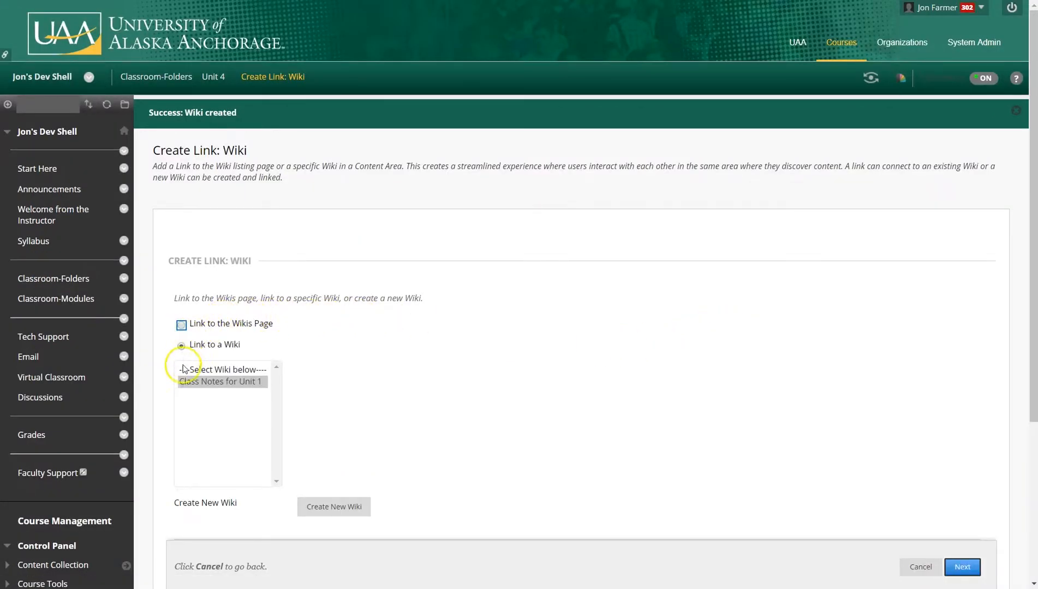
# Link the Class Notes for Unit 1 wiki into Unit 4 with the text Place notes for Unit 1.
pyautogui.click(198, 384)
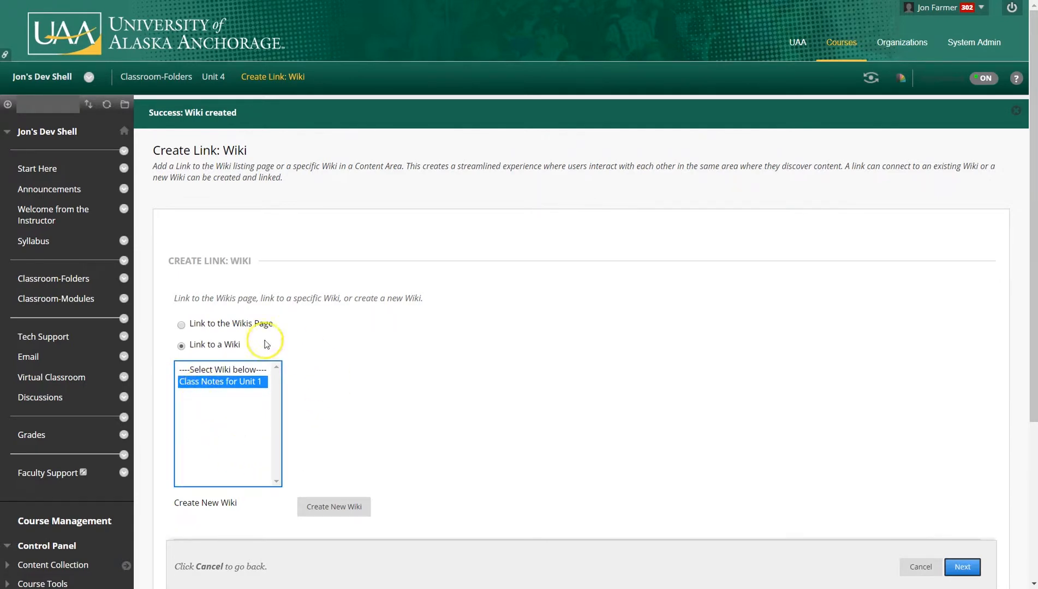
pyautogui.click(205, 378)
pyautogui.click(961, 566)
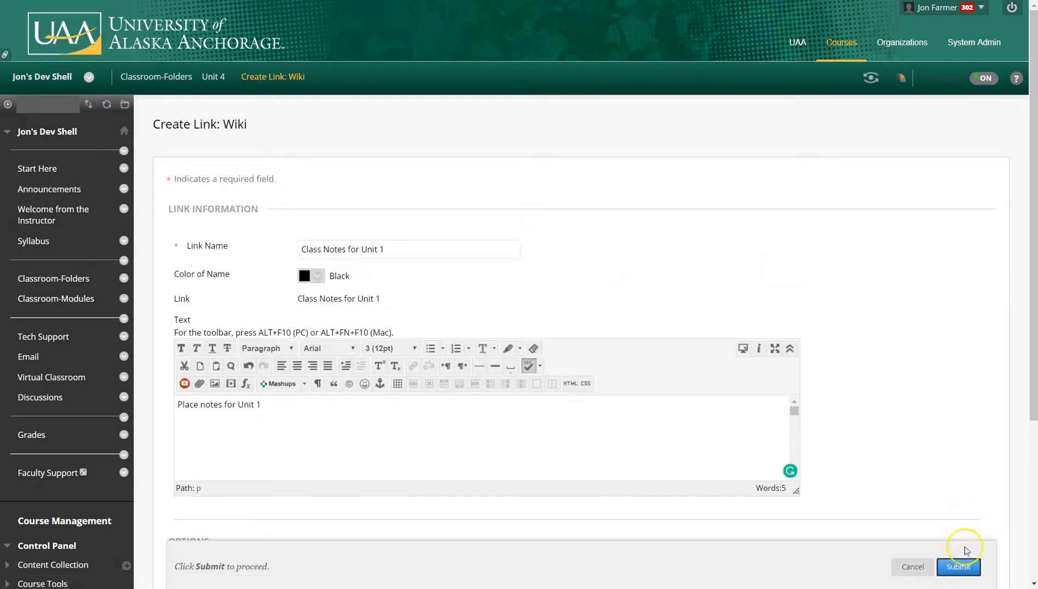
pyautogui.click(959, 567)
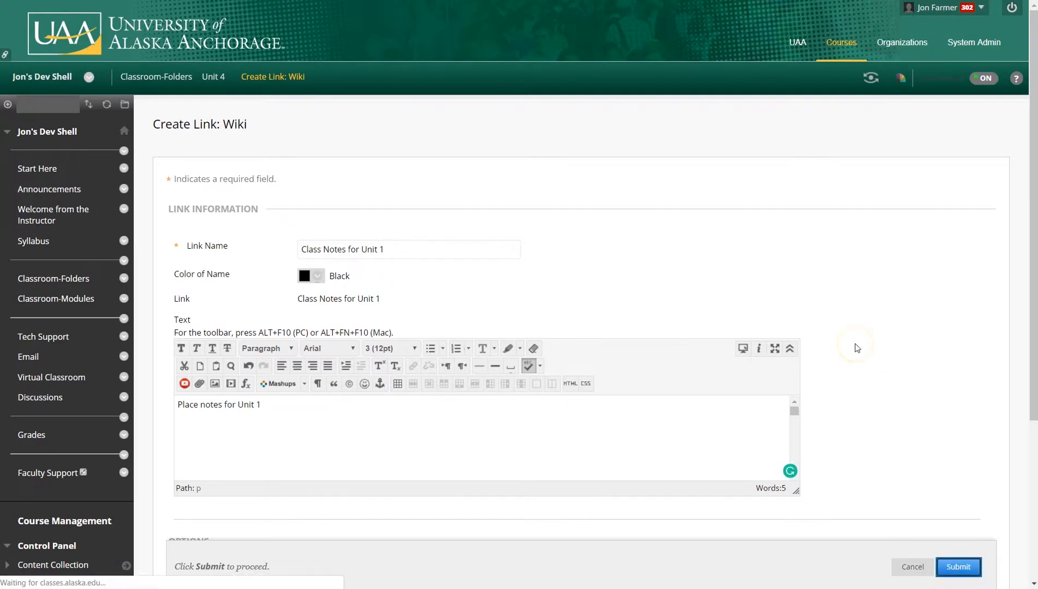
# Open the wiki link from Unit 4 and create its home page named Comment 1 with content Comment.
pyautogui.scroll(-1, 856, 345)
pyautogui.scroll(-10, 856, 348)
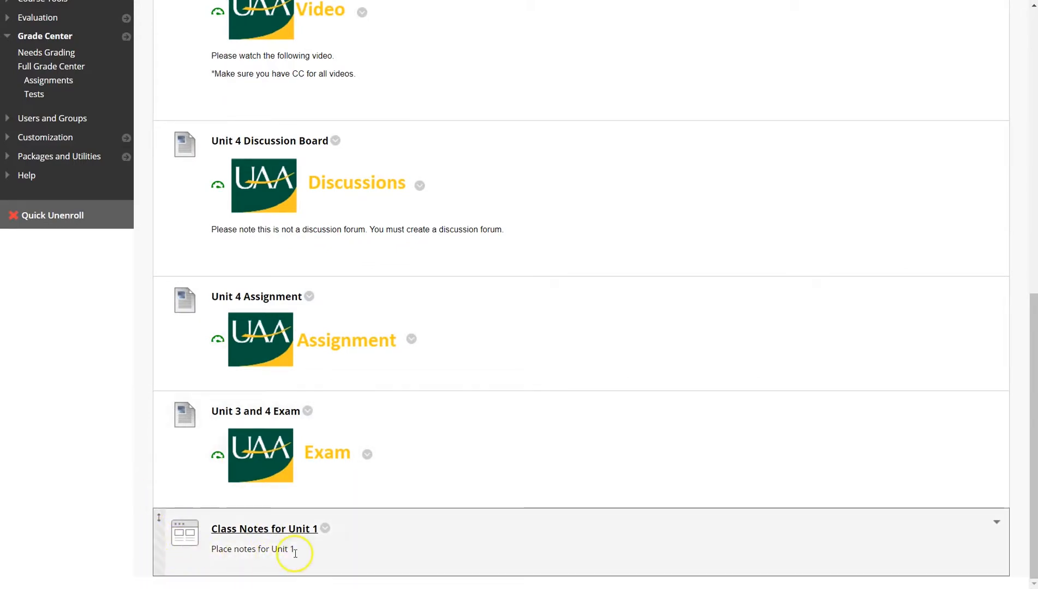
pyautogui.click(274, 534)
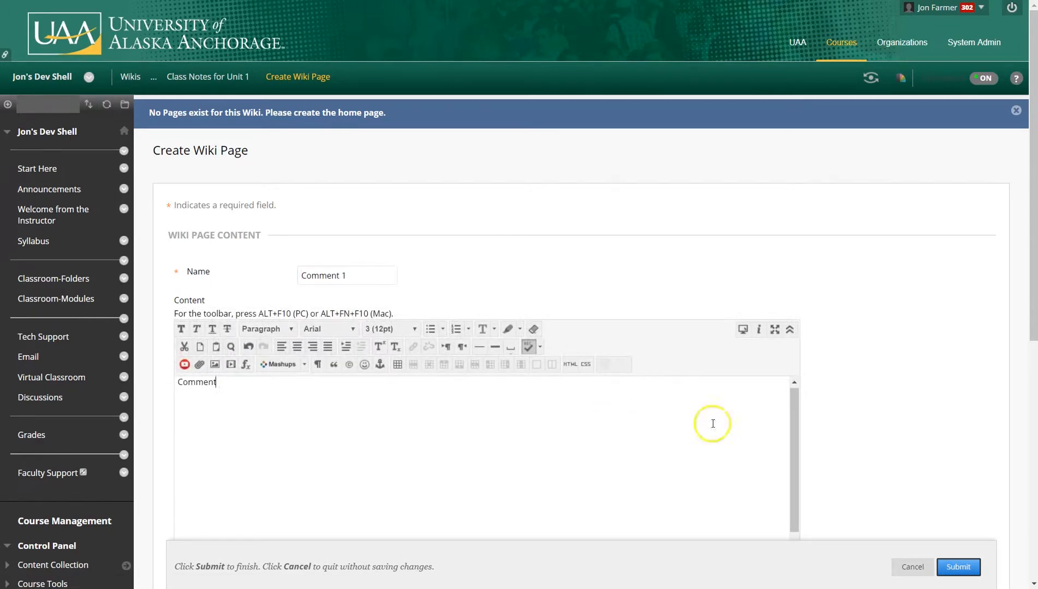
pyautogui.click(955, 567)
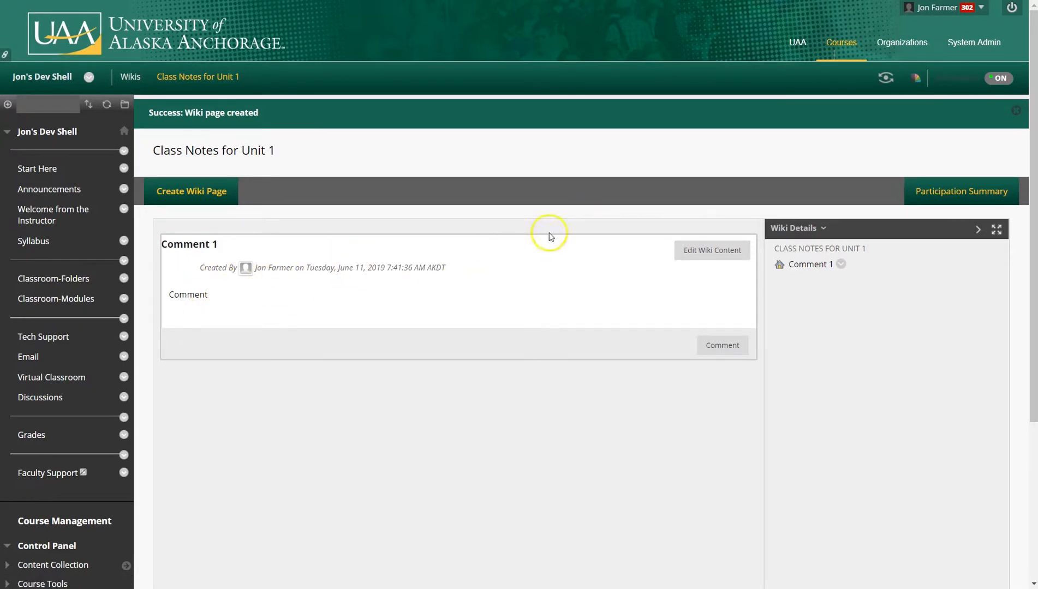
# Add a comment reading Comment 2 to the Comment 1 wiki page and expand the comments to check it.
pyautogui.click(702, 250)
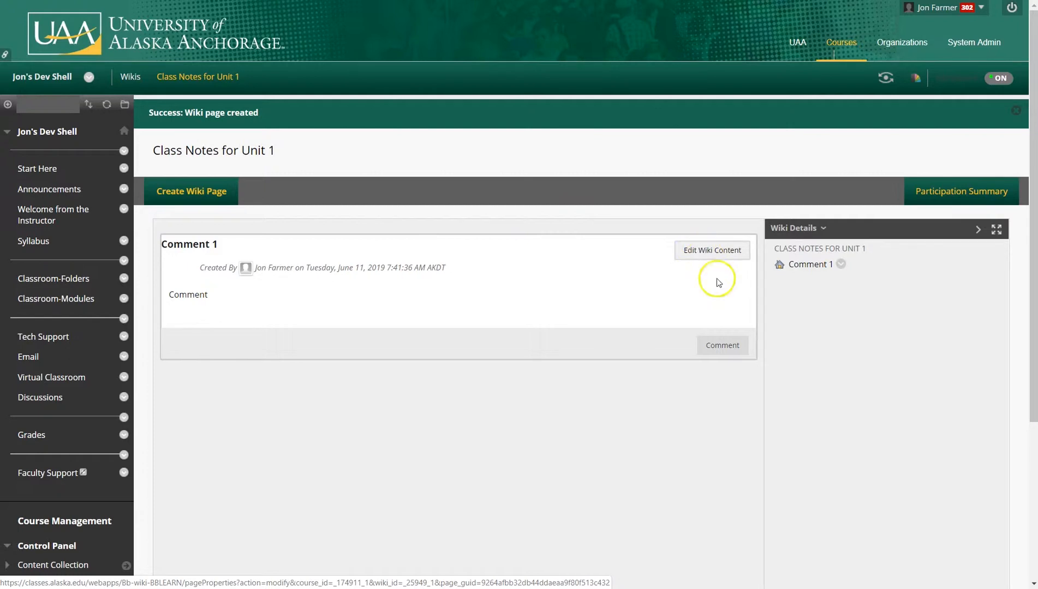
pyautogui.click(728, 345)
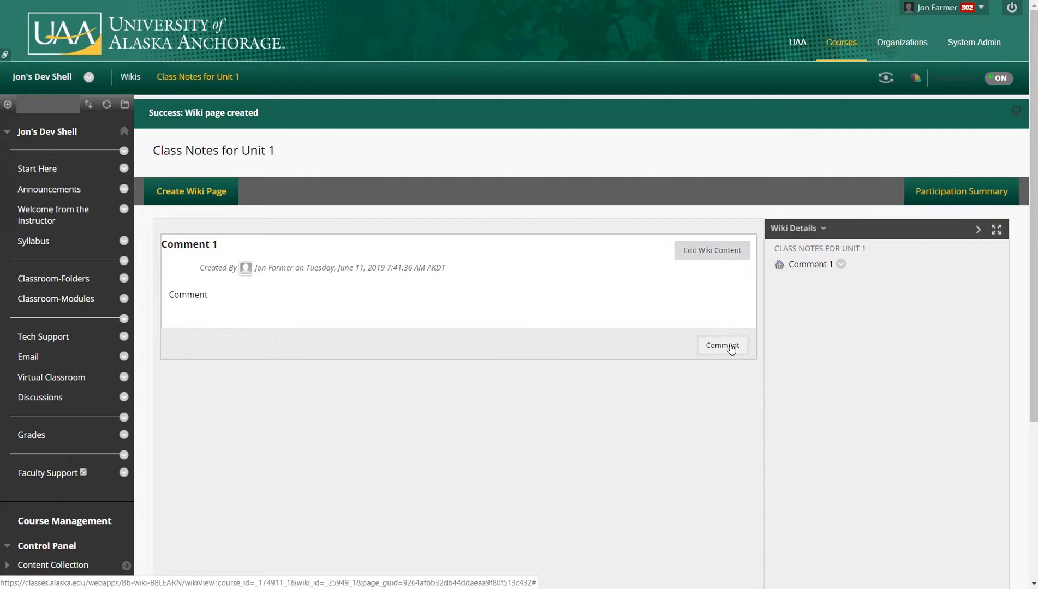
pyautogui.click(252, 395)
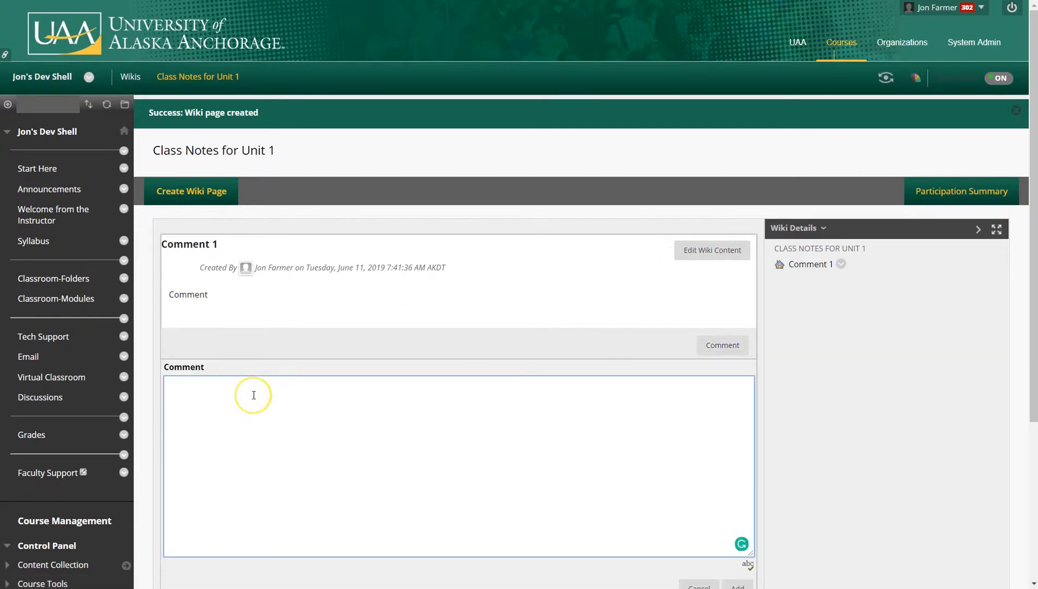
pyautogui.write('Comment 2')
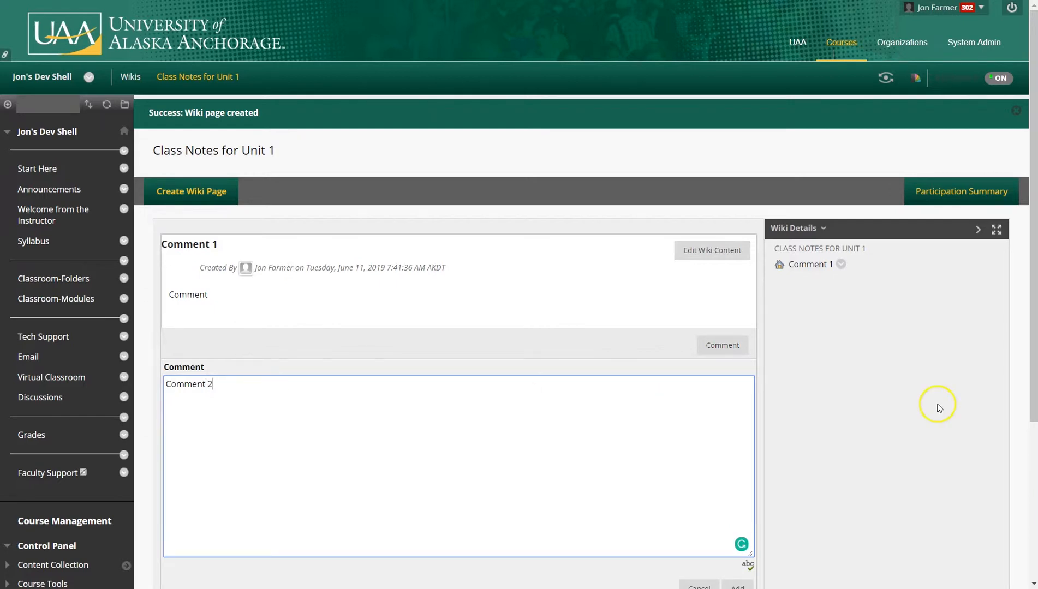
pyautogui.scroll(-3, 936, 407)
pyautogui.click(736, 396)
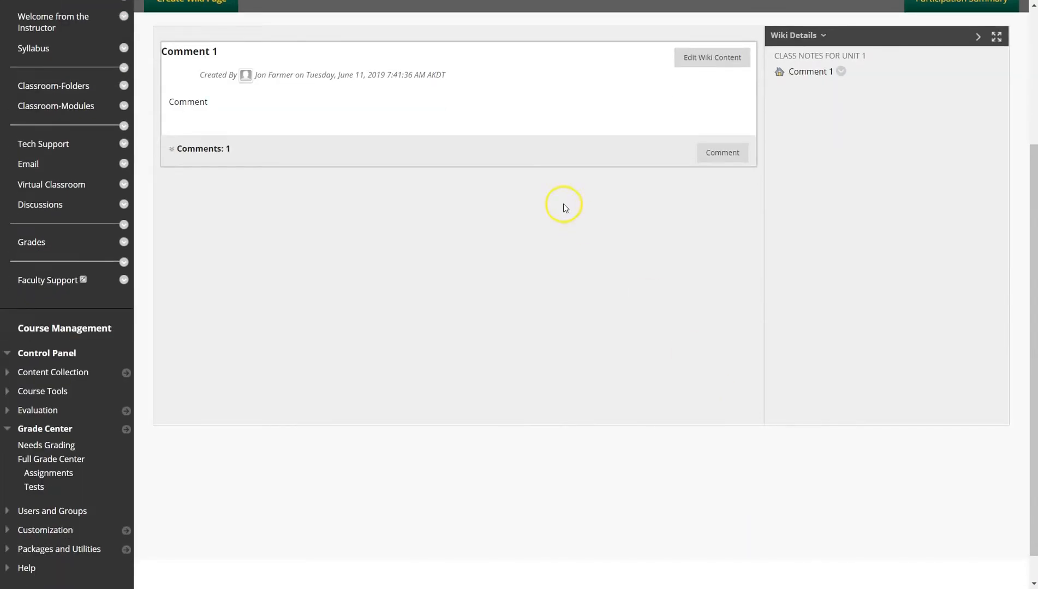
pyautogui.click(171, 149)
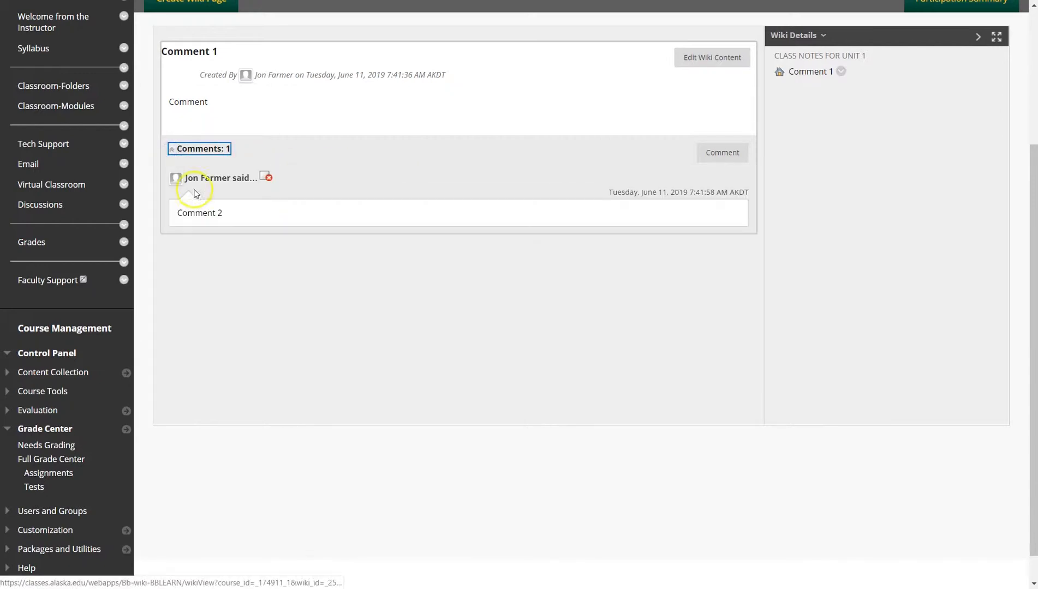
pyautogui.click(198, 149)
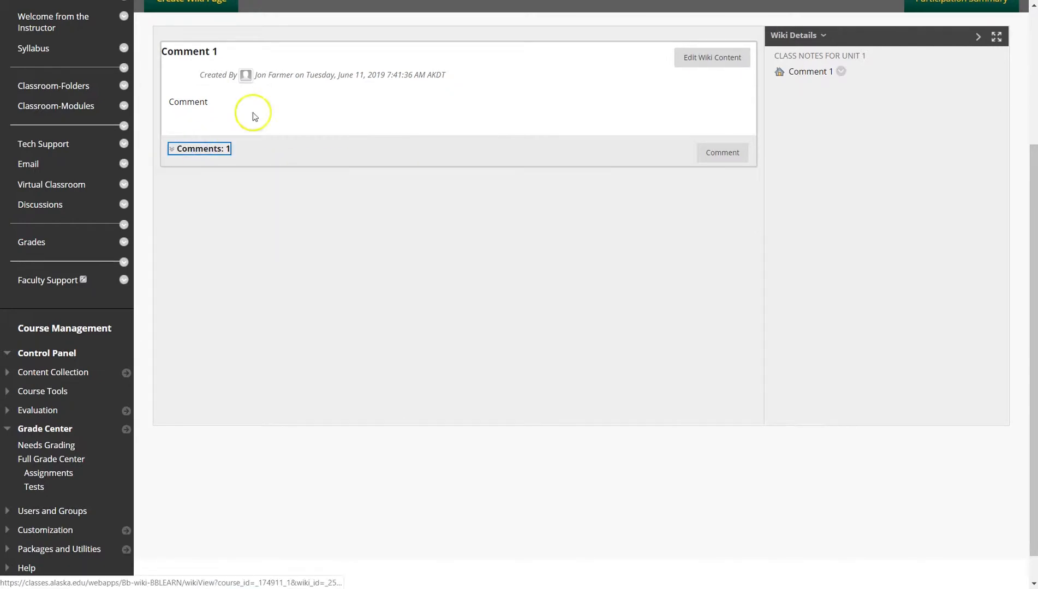
# Edit the Comment 1 page content to add a new line reading This is fun.
pyautogui.click(702, 58)
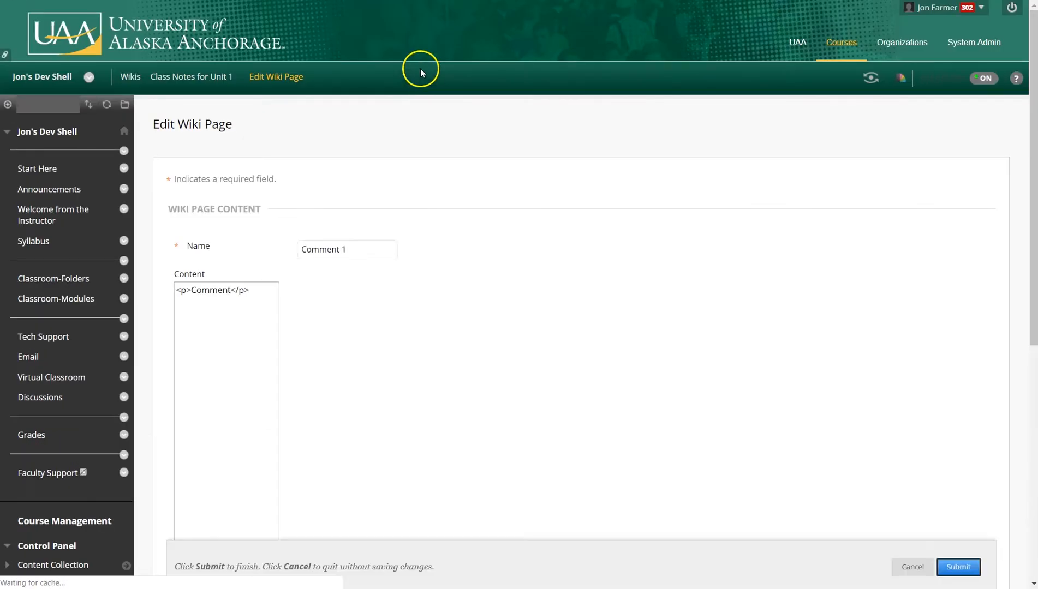
pyautogui.click(234, 354)
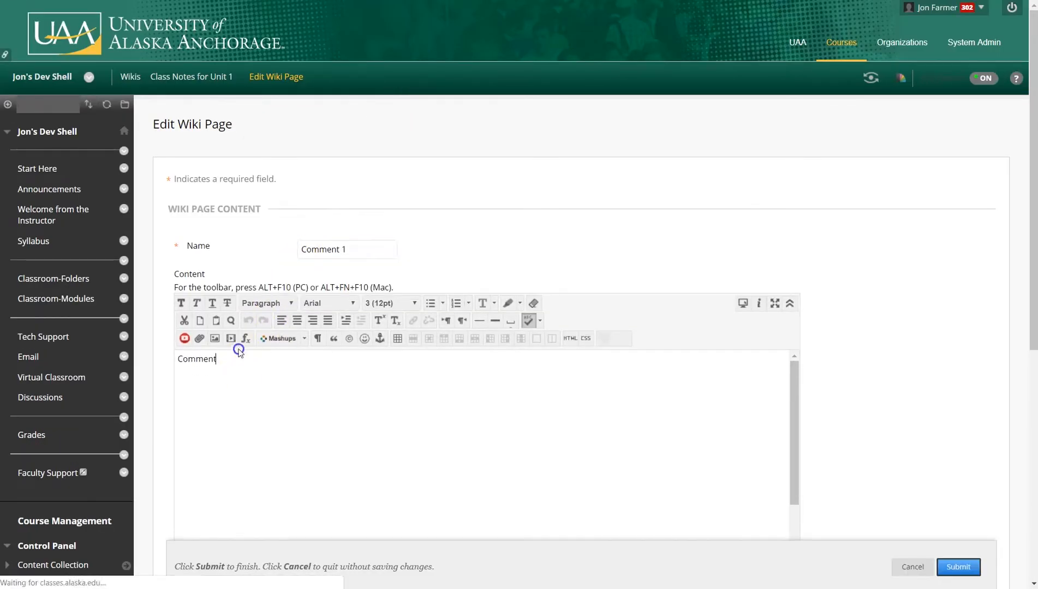
pyautogui.press('Return')
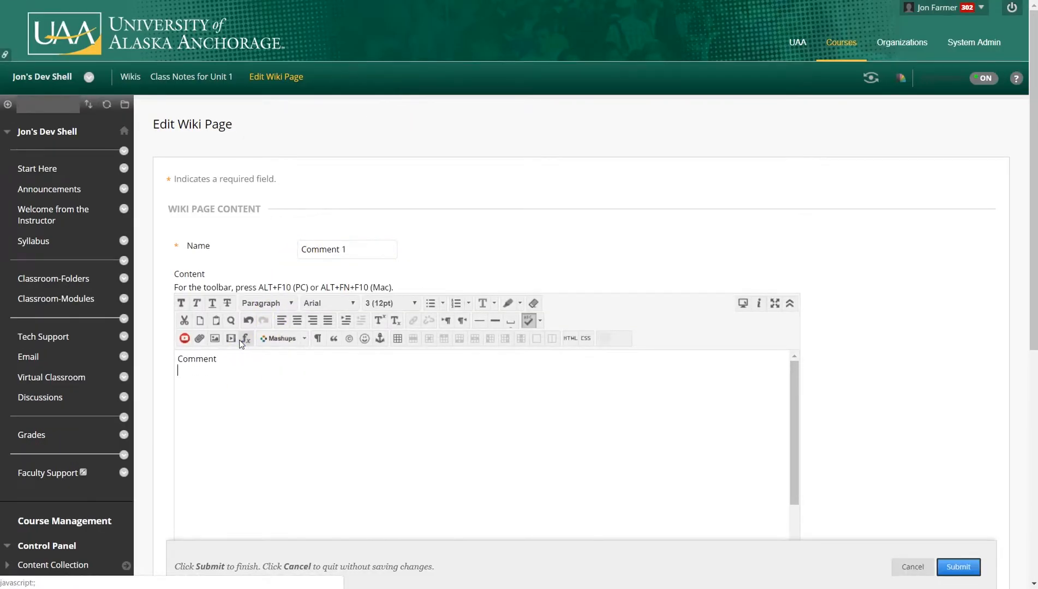
pyautogui.write('This if')
pyautogui.press('BackSpace')
pyautogui.write('s fun')
pyautogui.click(955, 567)
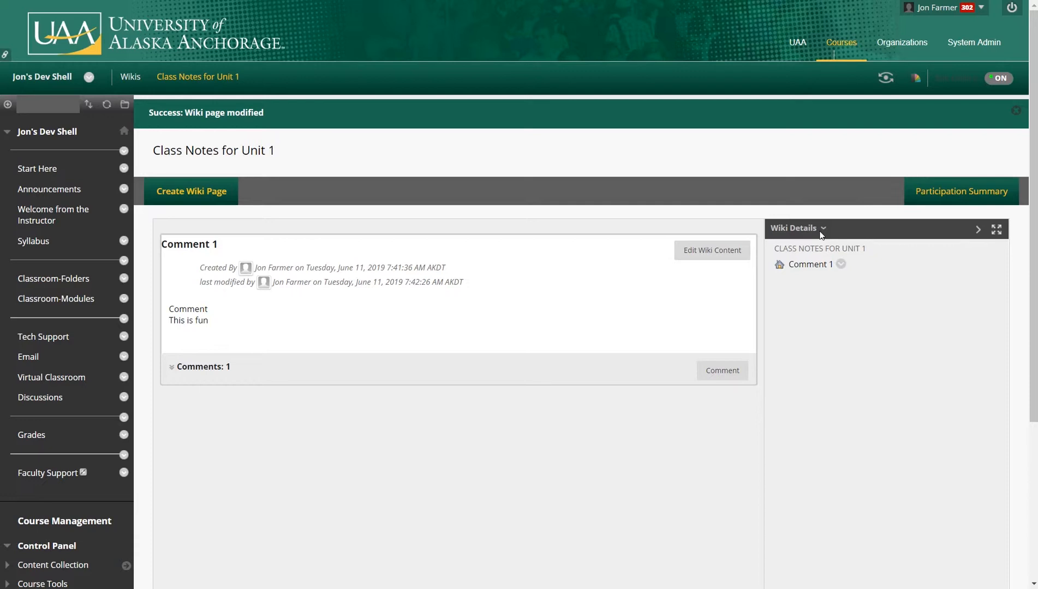
# Create a second wiki page named More notes with content Notes and open it from the wiki details list.
pyautogui.click(216, 196)
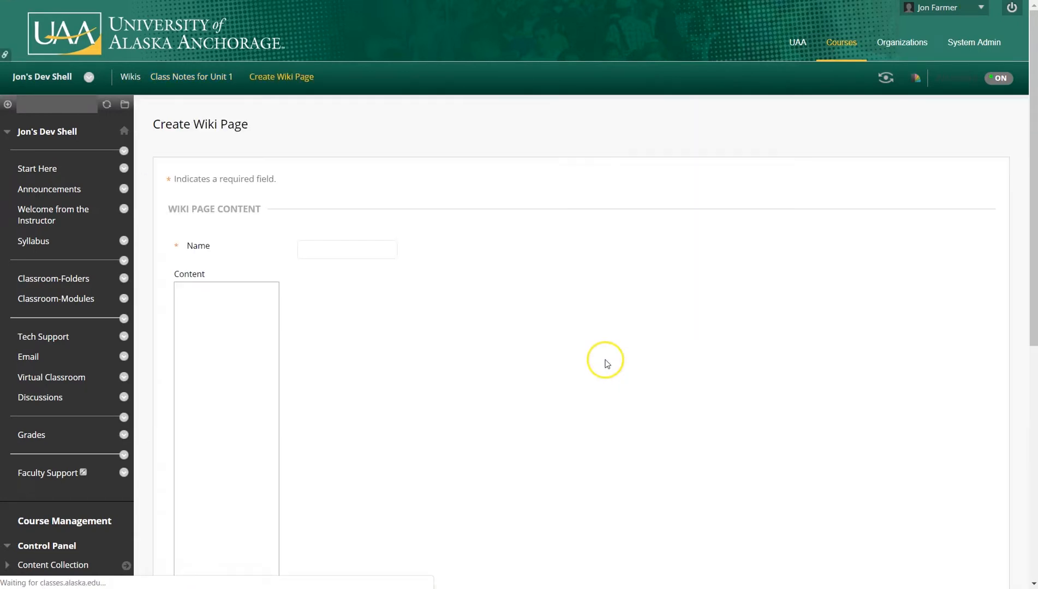
pyautogui.click(323, 250)
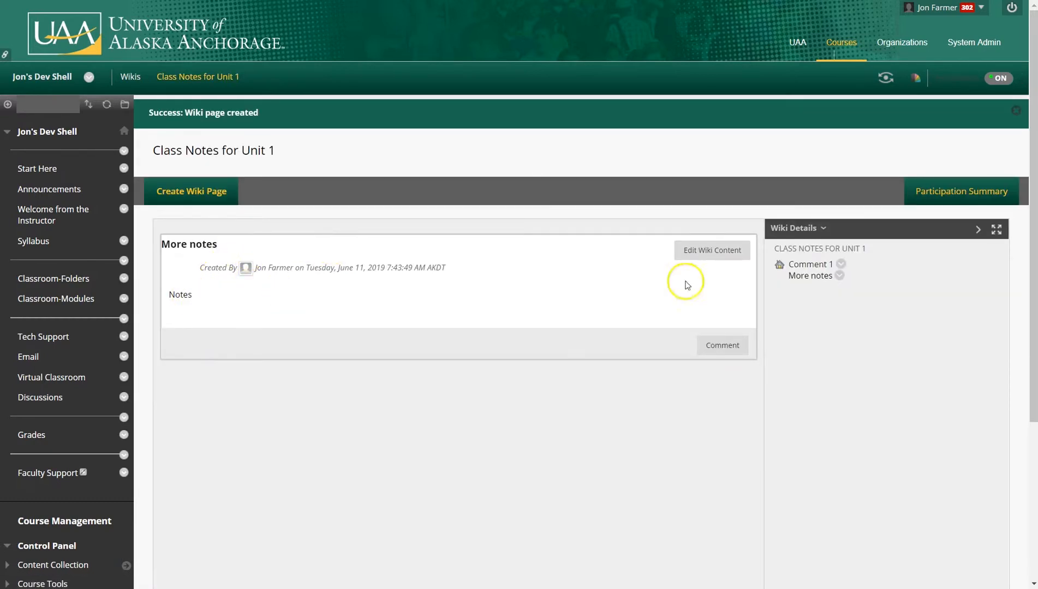
pyautogui.click(823, 276)
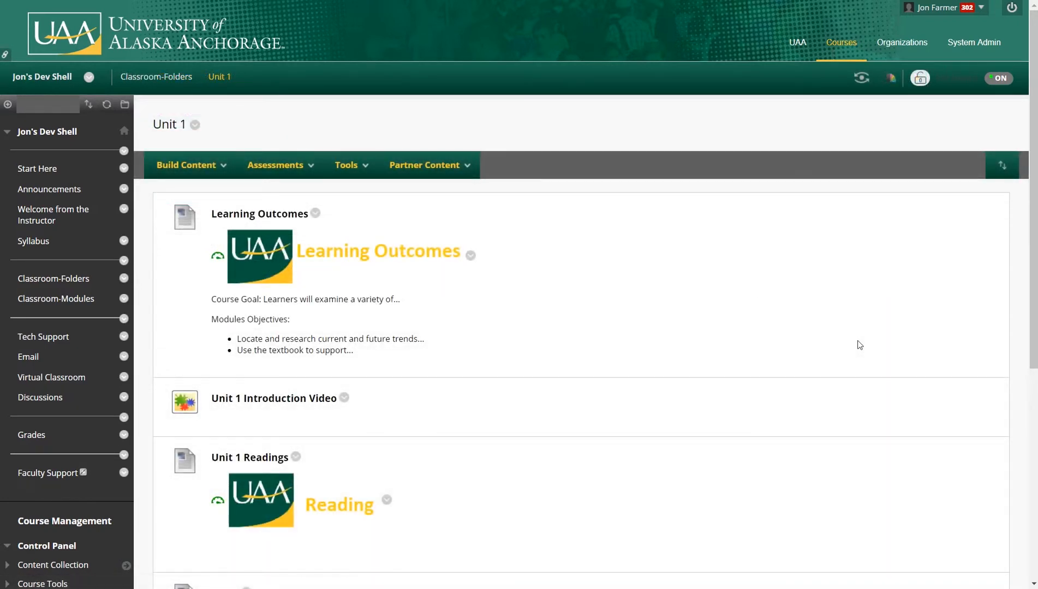
# Start creating a new blog from Unit 1's course tools and name it Blog 2.
pyautogui.click(861, 344)
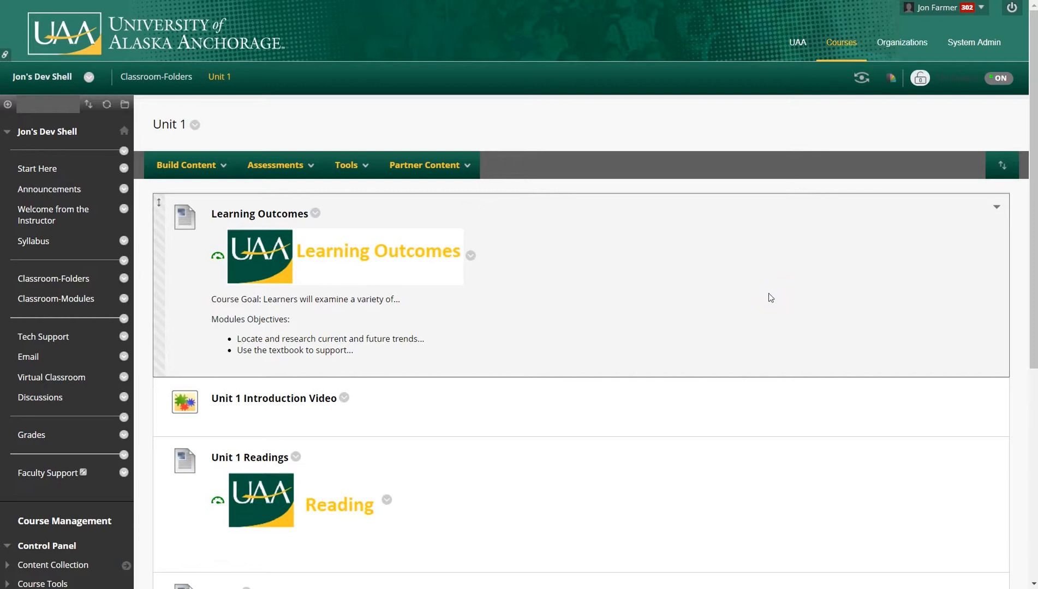
pyautogui.click(348, 166)
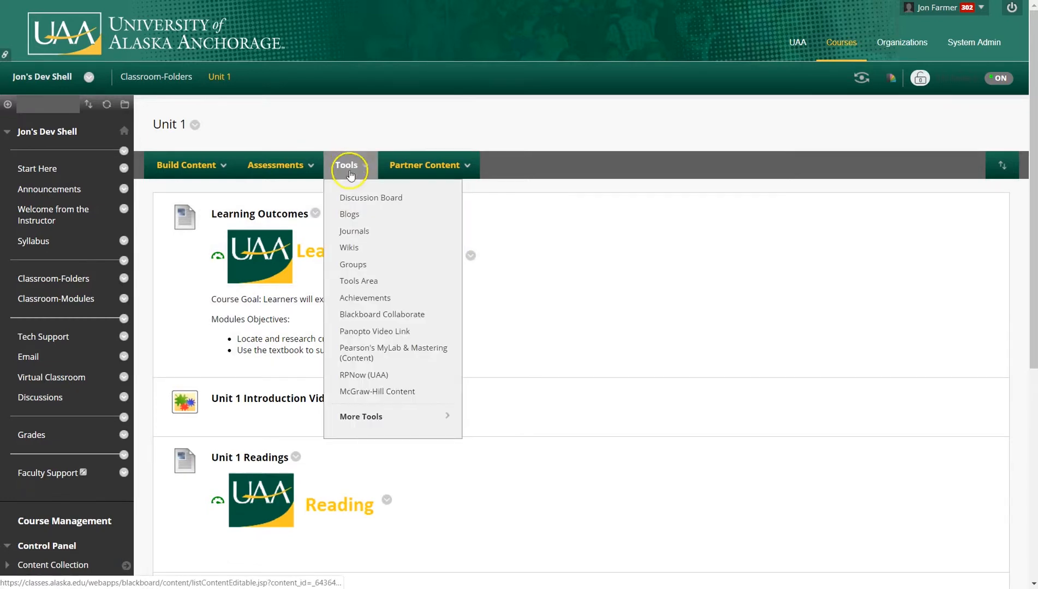
pyautogui.click(349, 214)
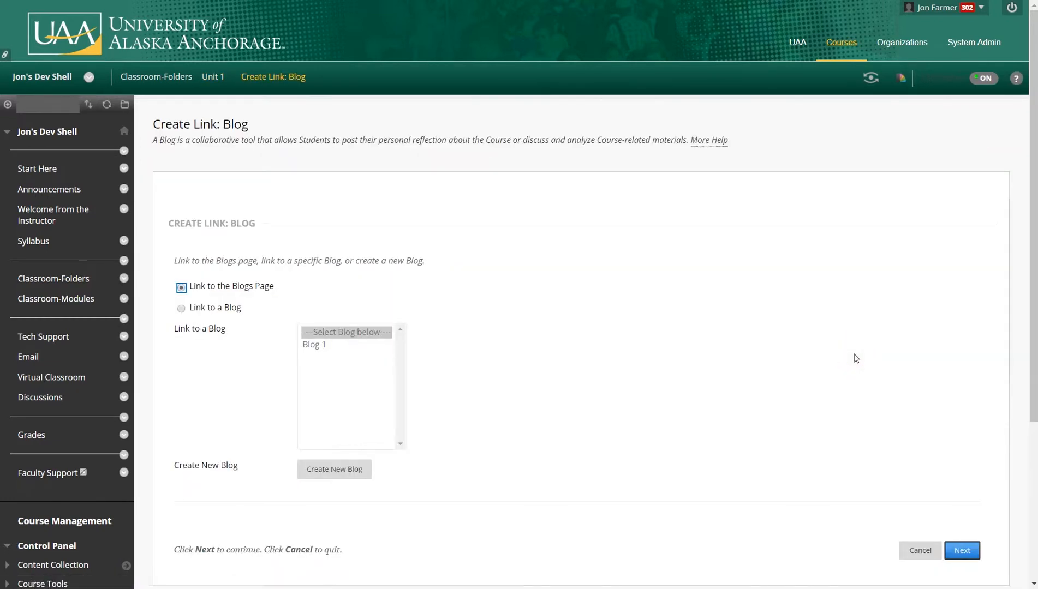
pyautogui.click(225, 290)
pyautogui.click(339, 470)
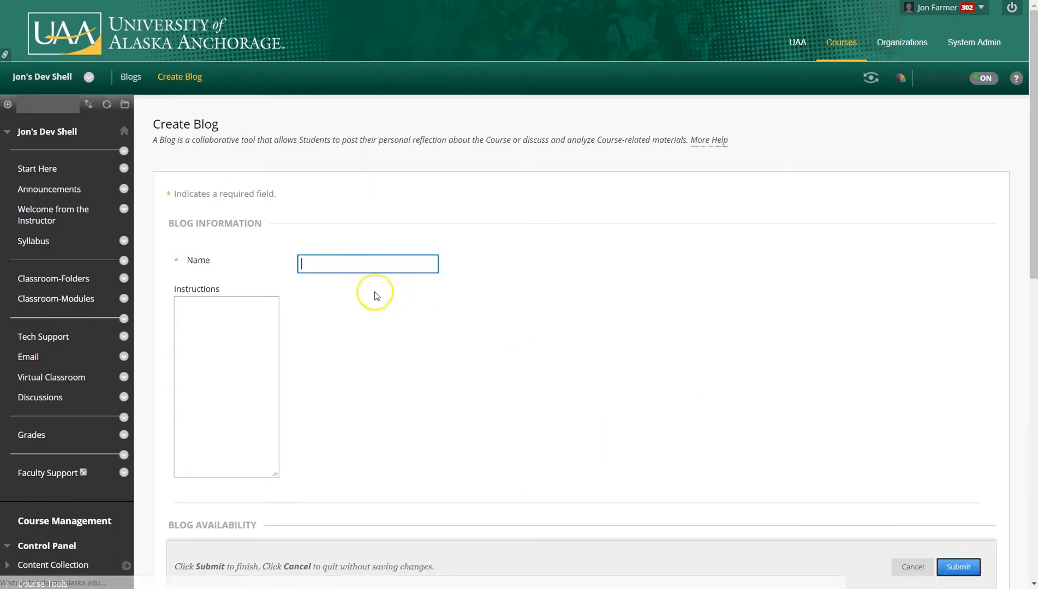
pyautogui.write('Blog 2')
pyautogui.click(600, 407)
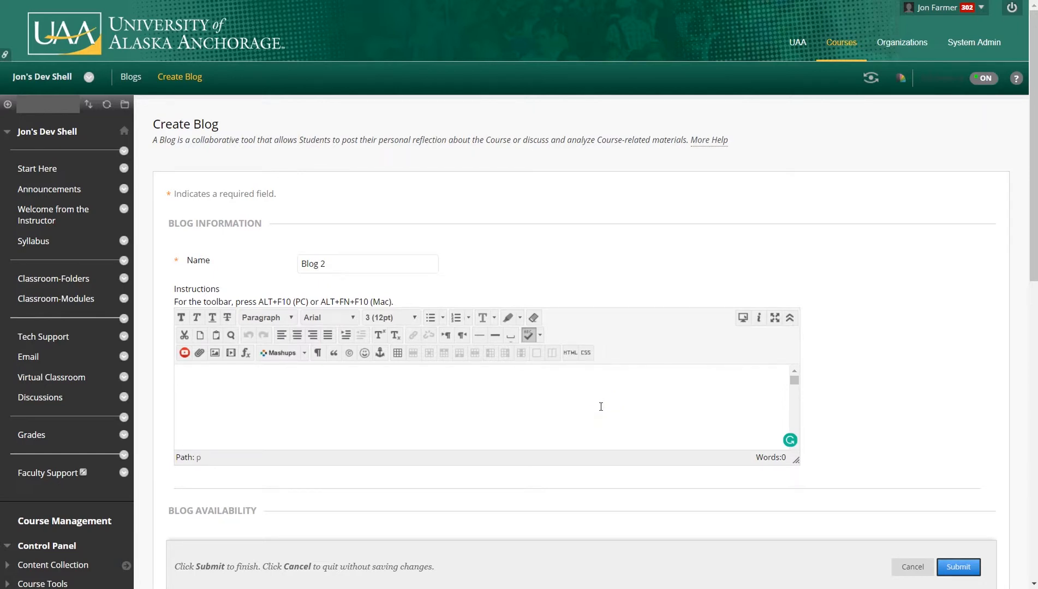
# Try switching the blog type to Course, then set it back to Individual to All Students.
pyautogui.scroll(-7, 298, 179)
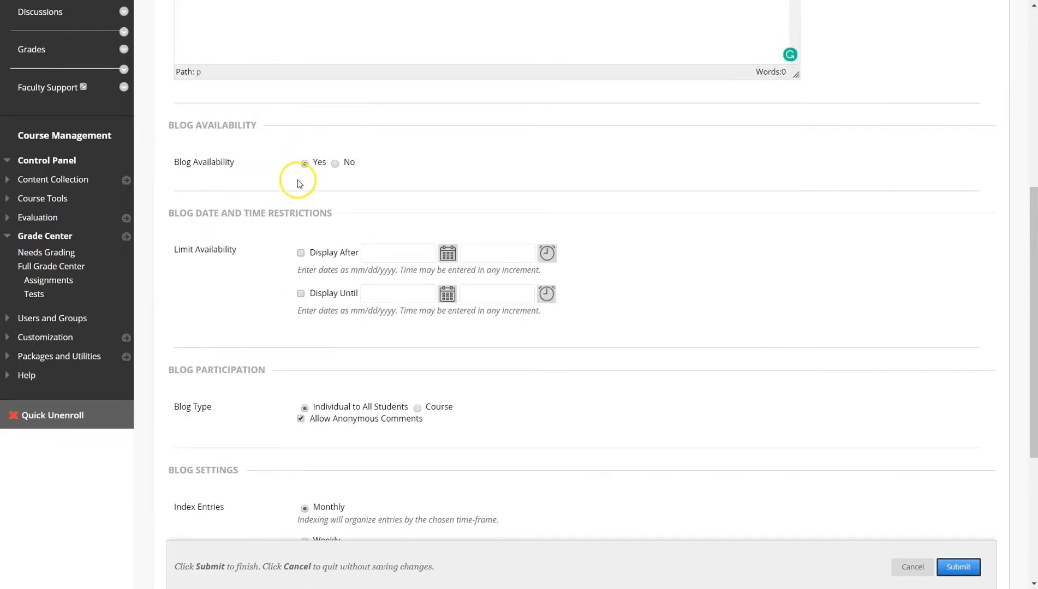
pyautogui.scroll(-3, 278, 268)
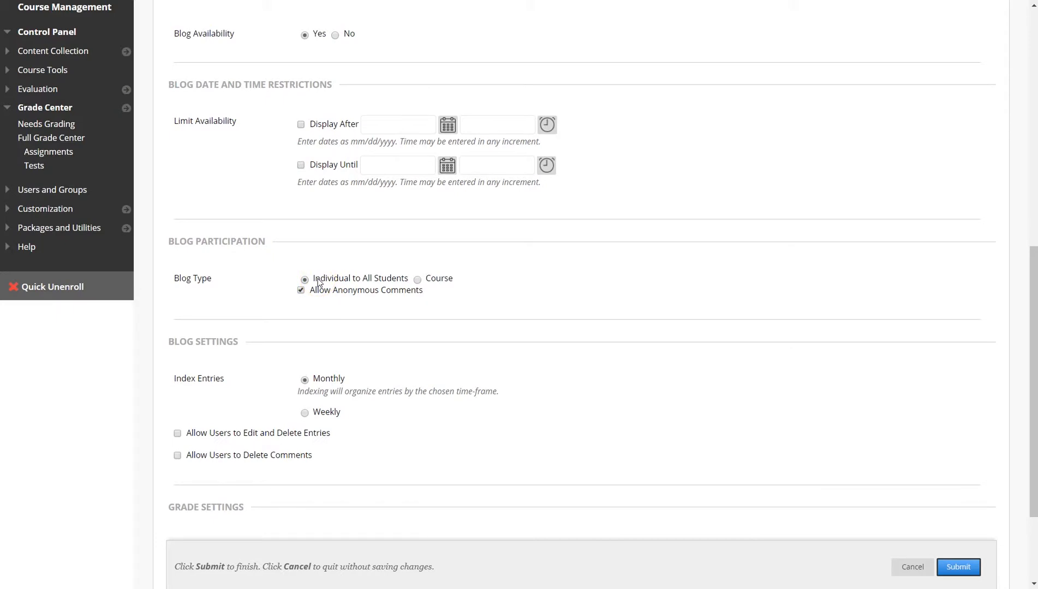
pyautogui.click(417, 279)
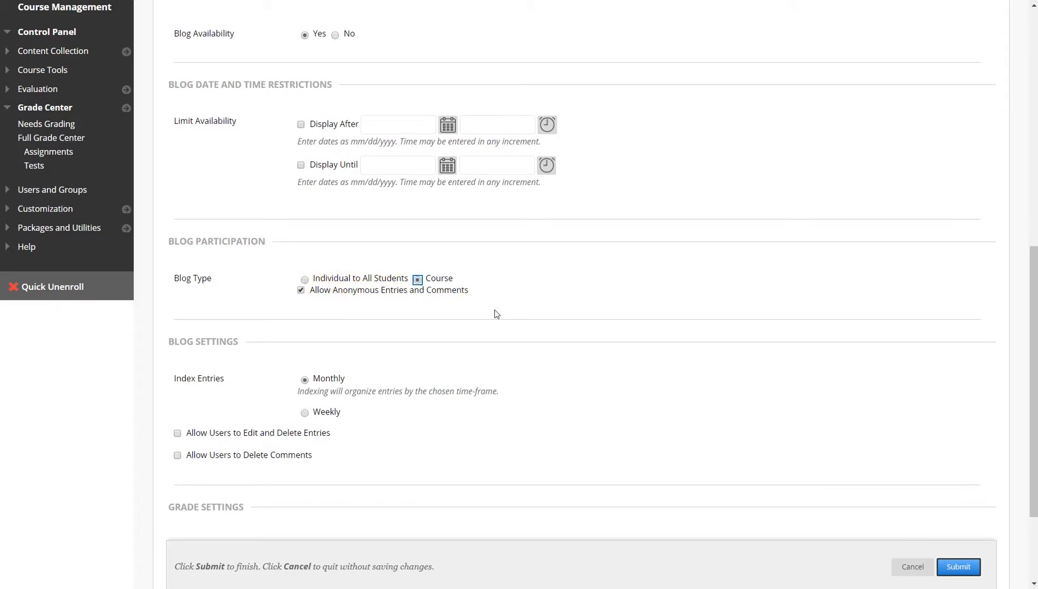
pyautogui.click(304, 280)
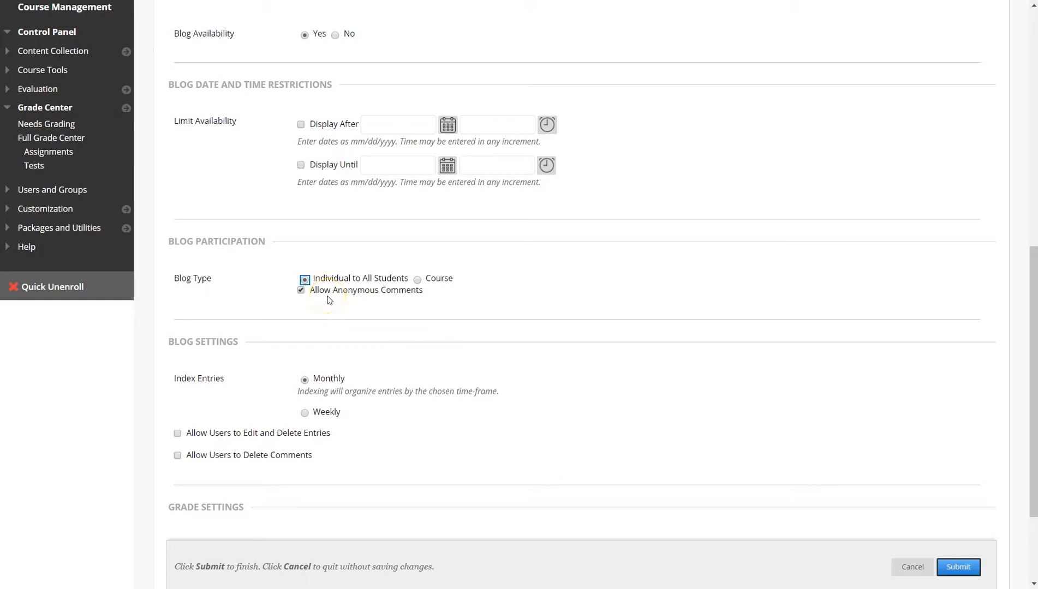
# Keep anonymous comments allowed, enable Allow Users to Edit and Delete Entries, and submit Blog 2.
pyautogui.click(301, 291)
pyautogui.scroll(-2, 227, 266)
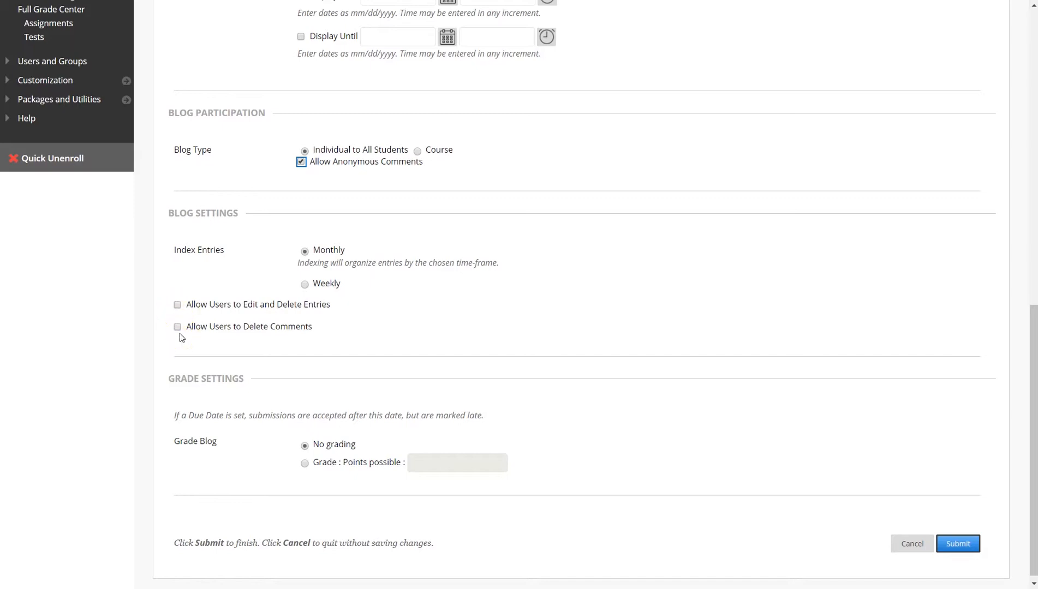
pyautogui.click(178, 305)
pyautogui.scroll(-1, 695, 436)
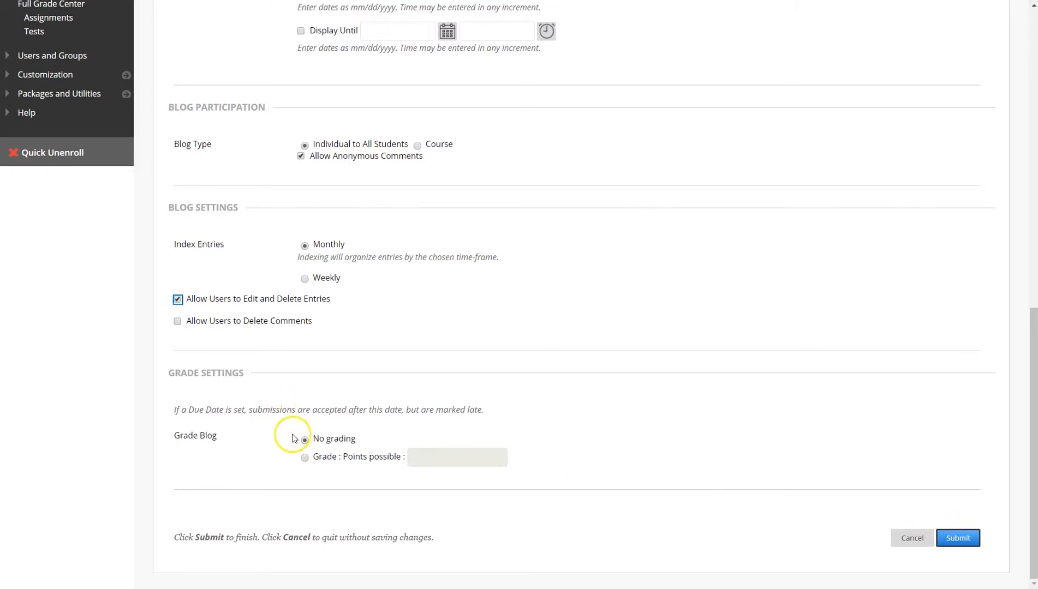
pyautogui.click(958, 538)
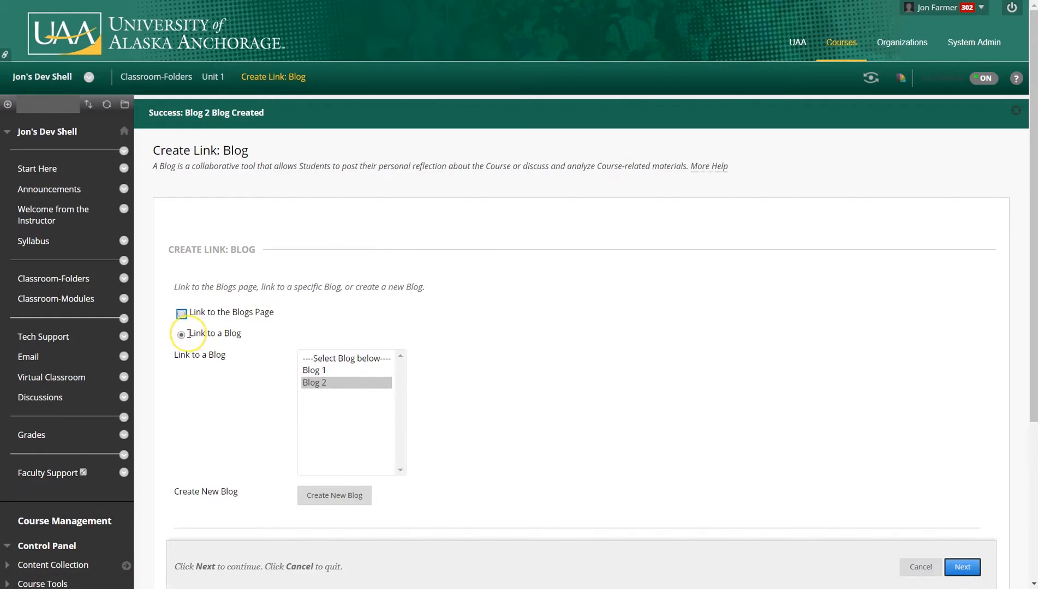
# Link Unit 1 to Blog 1 by choosing it from the list of blogs.
pyautogui.click(317, 370)
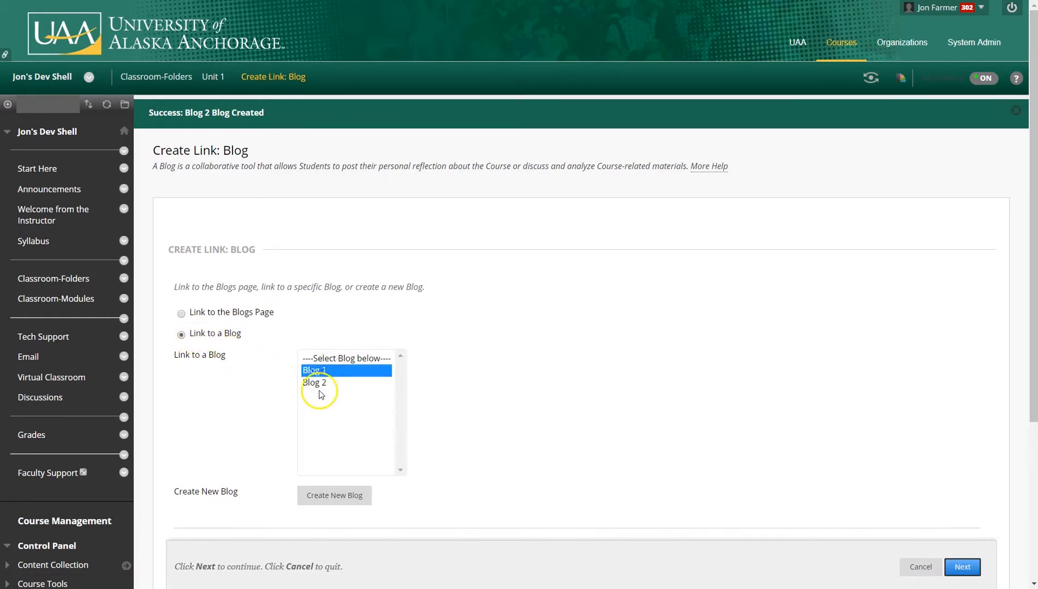
pyautogui.click(321, 382)
pyautogui.click(316, 370)
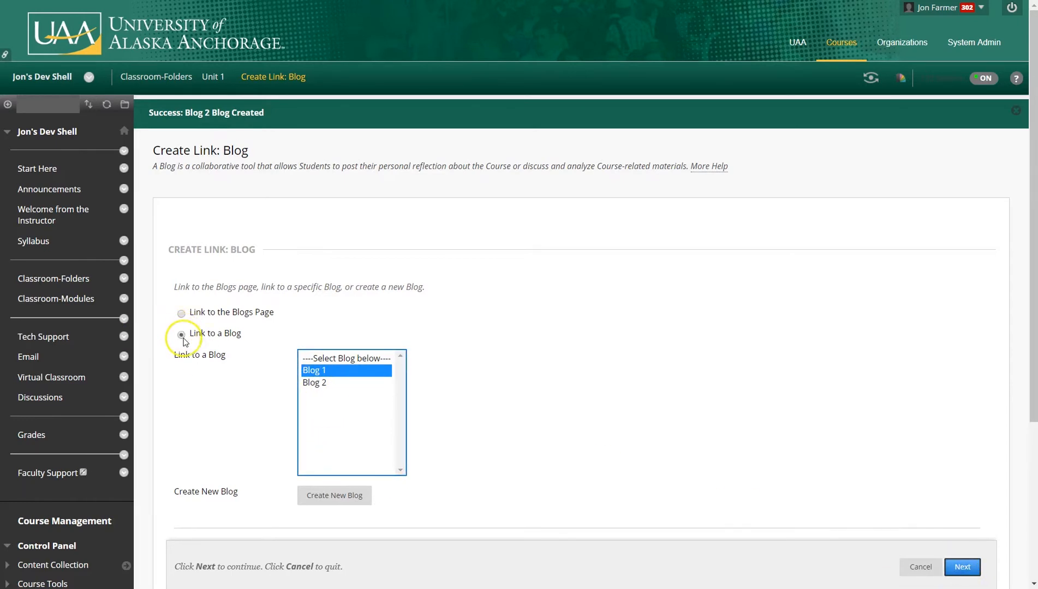
pyautogui.click(974, 567)
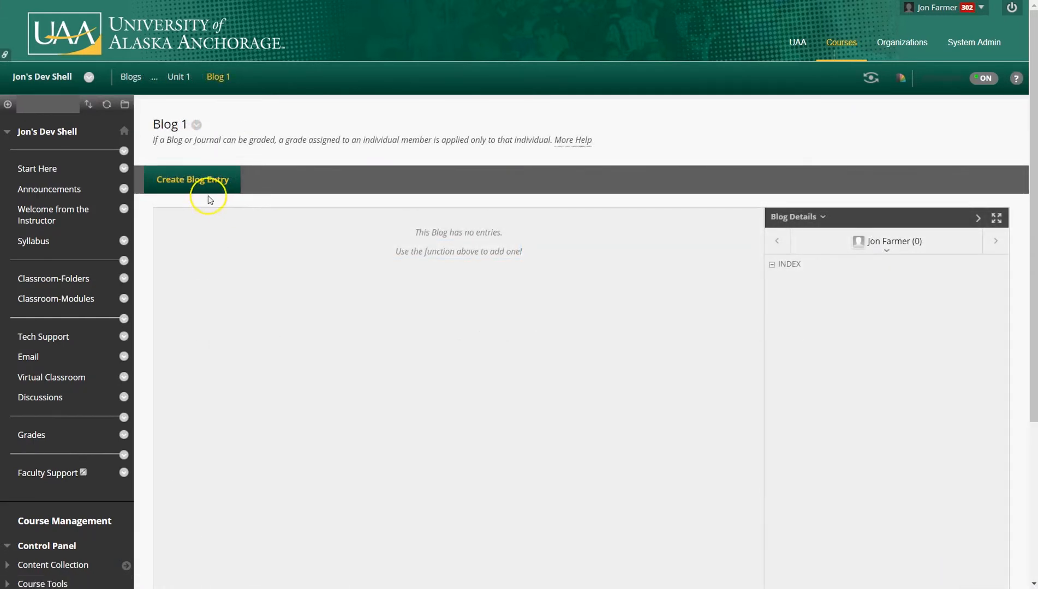
# Post a blog entry titled Blog 1 with the message This course is fun...
pyautogui.click(200, 180)
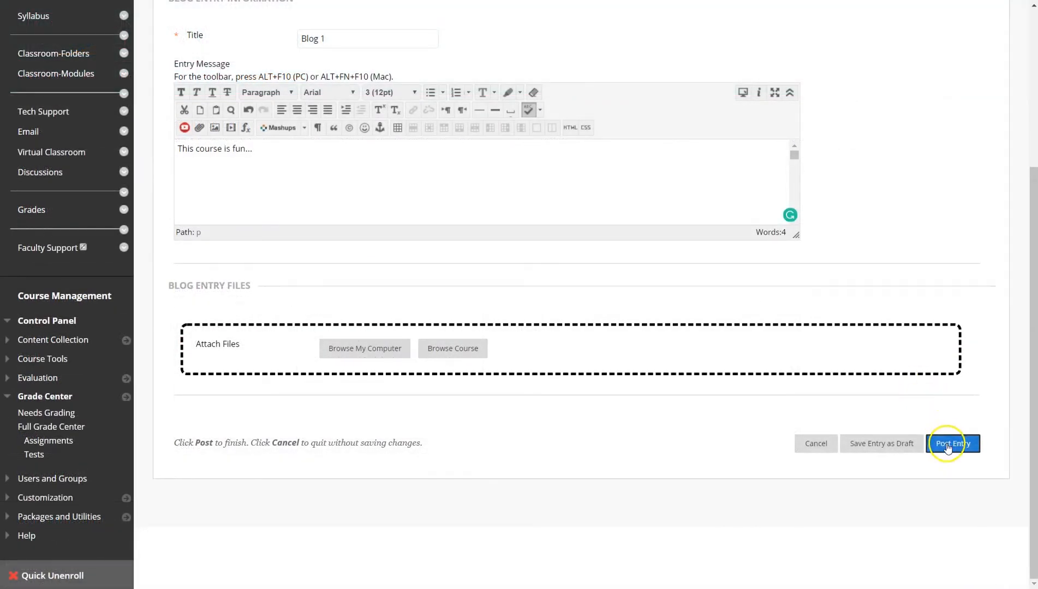
pyautogui.click(948, 445)
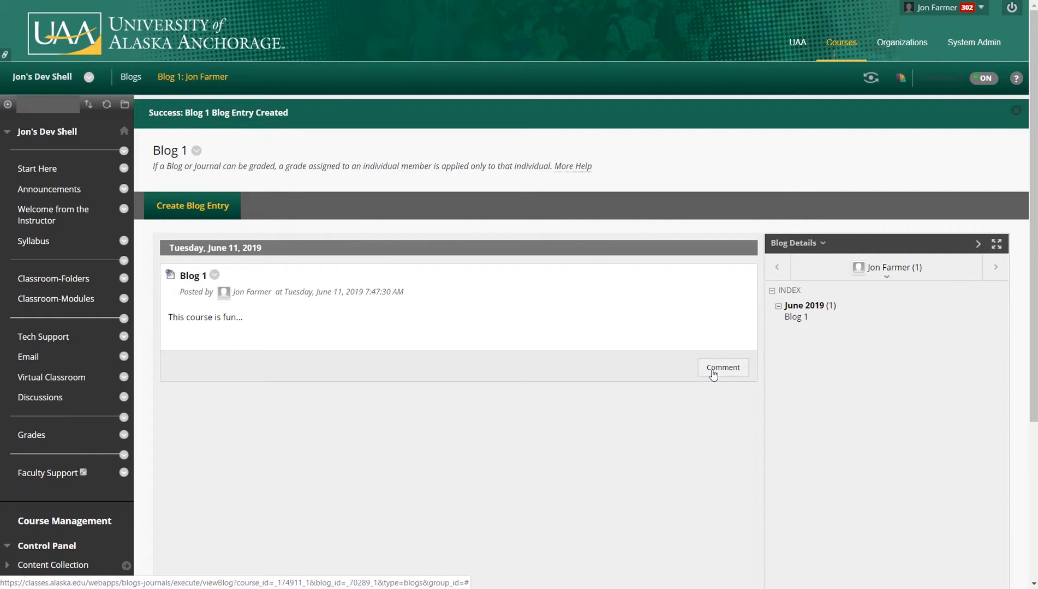
# Open a comment form on the Blog 1 entry, try the anonymous option, and view the entry's options menu.
pyautogui.click(713, 373)
pyautogui.click(191, 430)
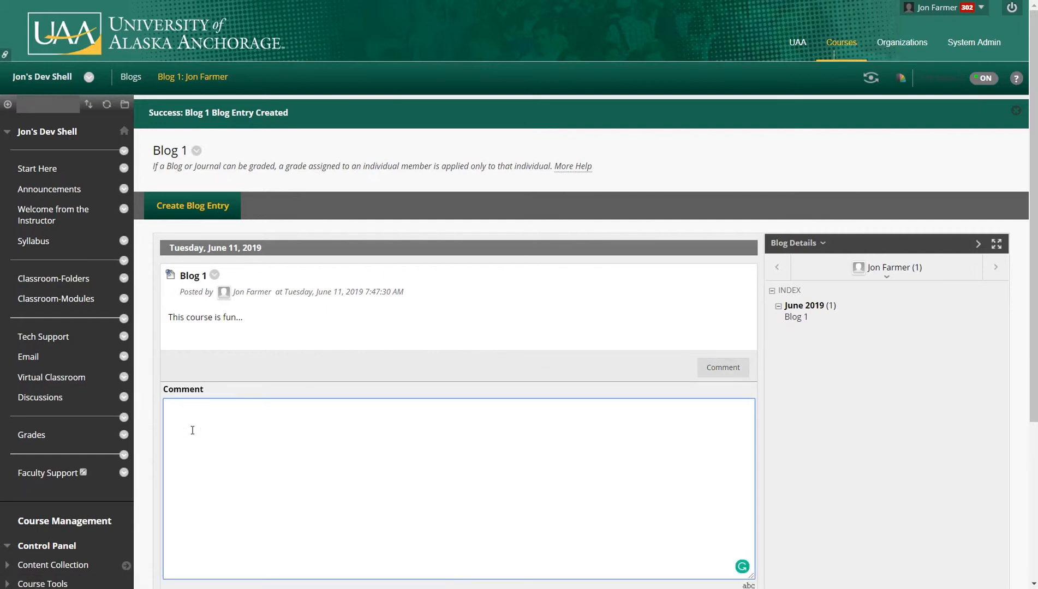
pyautogui.click(261, 340)
pyautogui.scroll(-2, 259, 382)
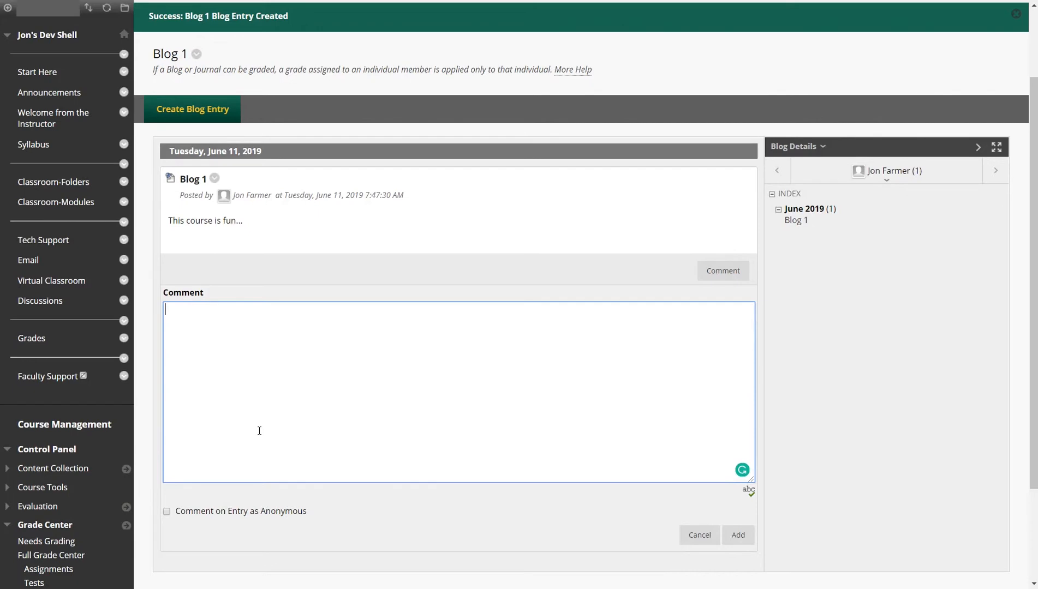
pyautogui.click(167, 512)
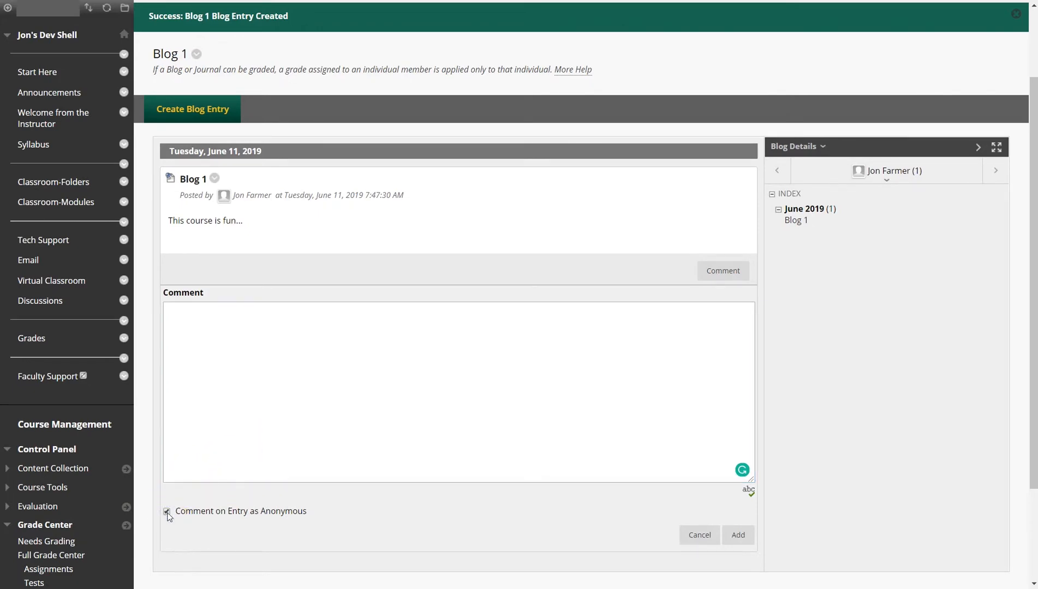
pyautogui.click(167, 513)
pyautogui.click(215, 179)
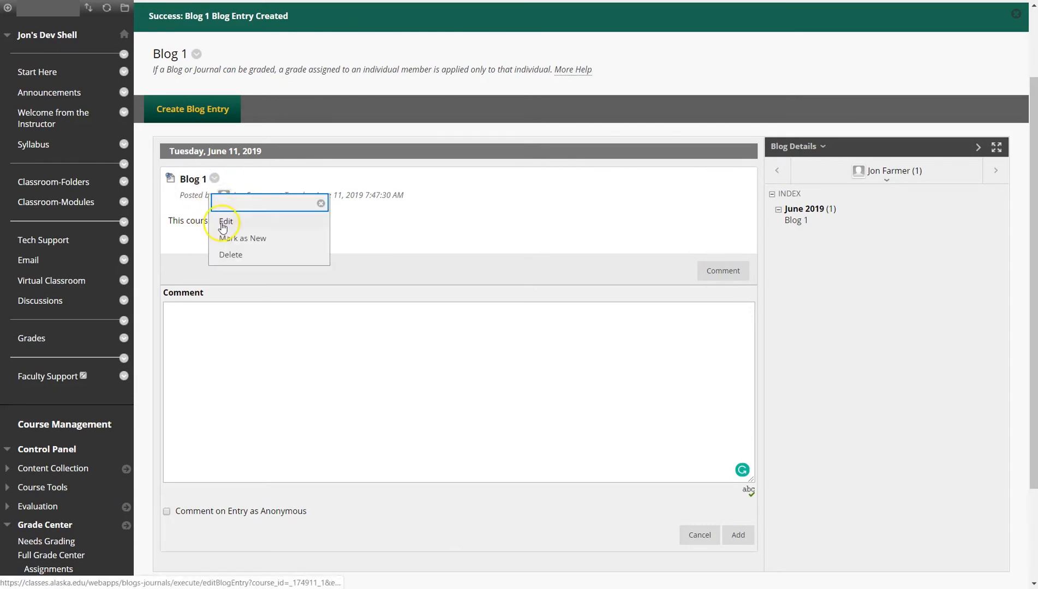
pyautogui.click(321, 203)
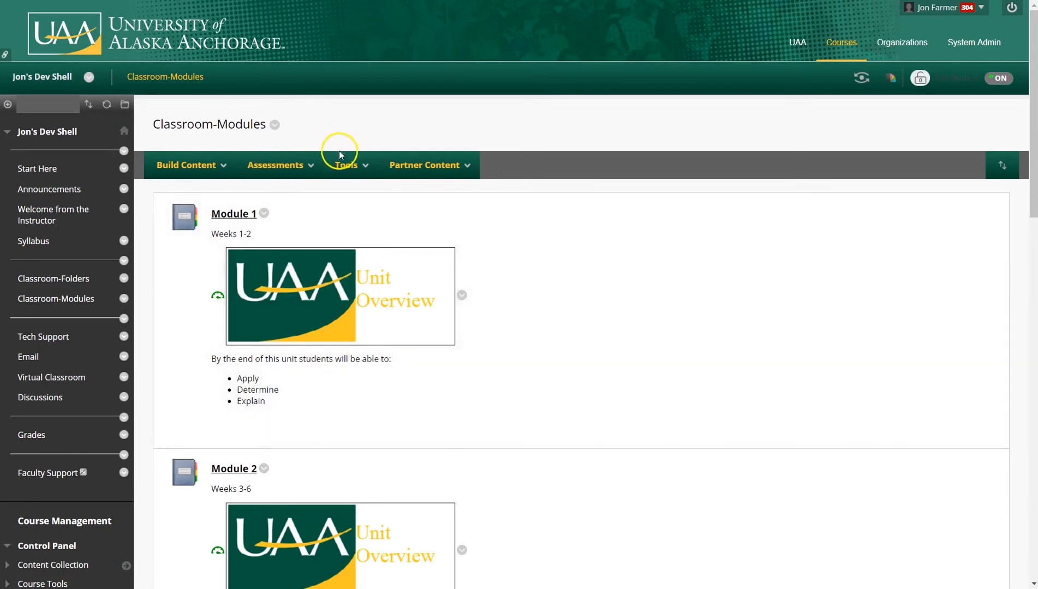
# Create a new journal from the Classroom-Modules tools and name it Journal 1 over unit 1.
pyautogui.click(339, 168)
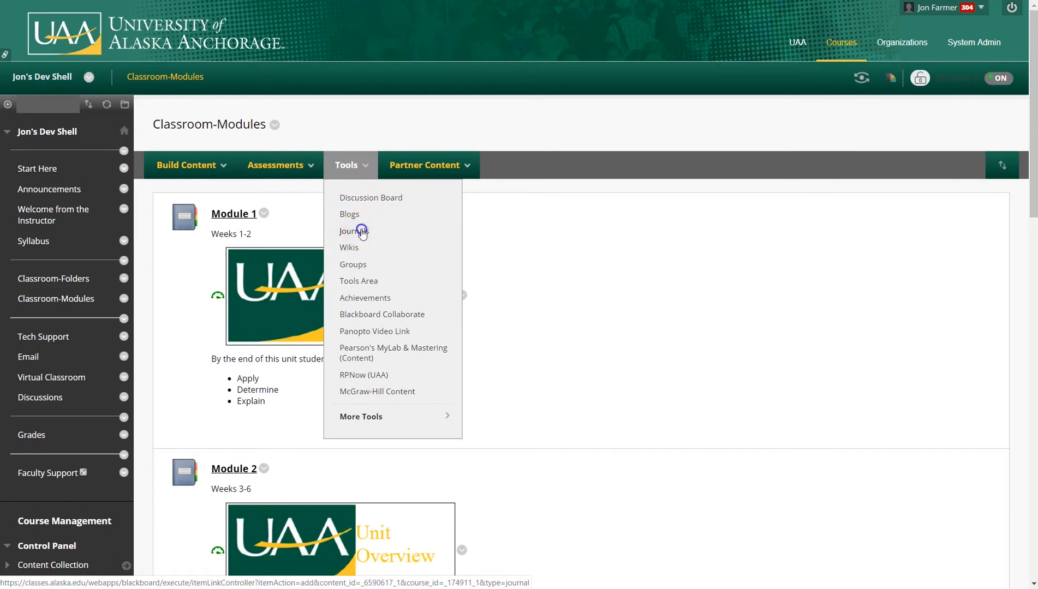
pyautogui.click(359, 231)
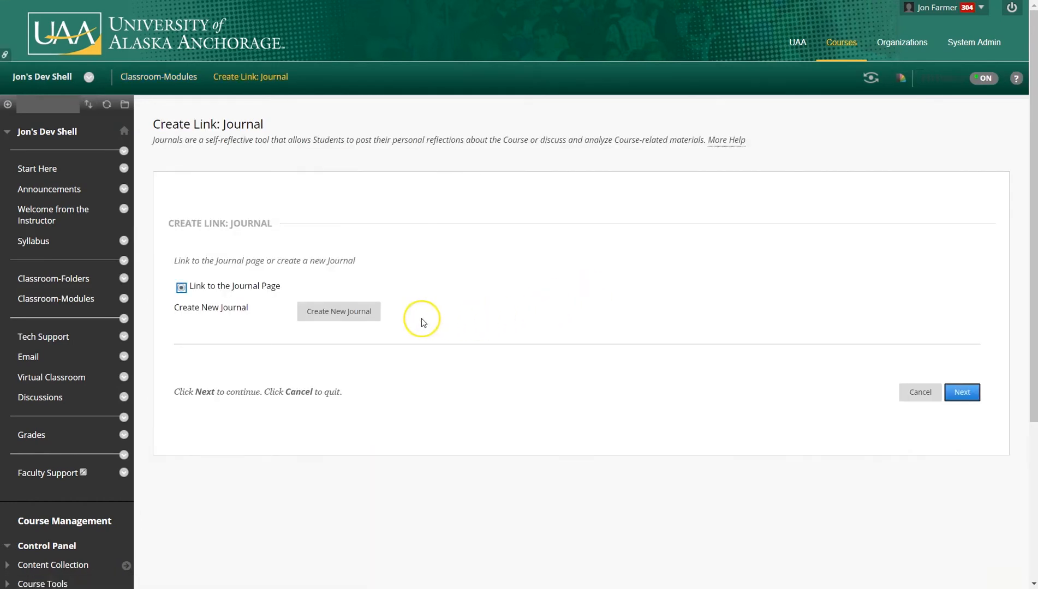
pyautogui.click(375, 320)
pyautogui.click(385, 270)
pyautogui.write('Journal 1')
# Enable Allow Users to Edit and Delete Entries for the journal and submit it.
pyautogui.scroll(-8, 857, 303)
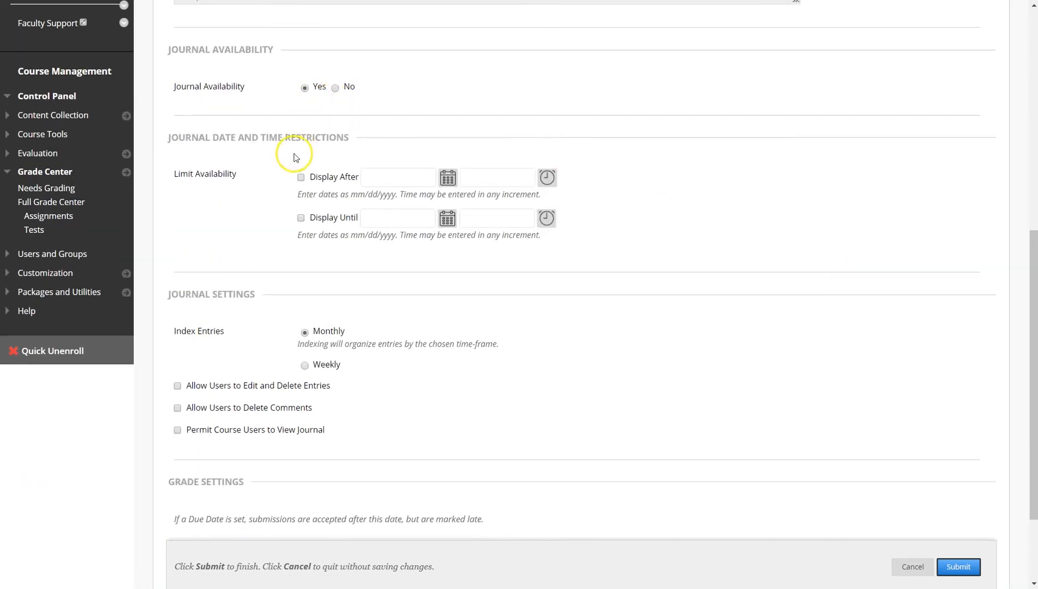
pyautogui.scroll(-2, 299, 218)
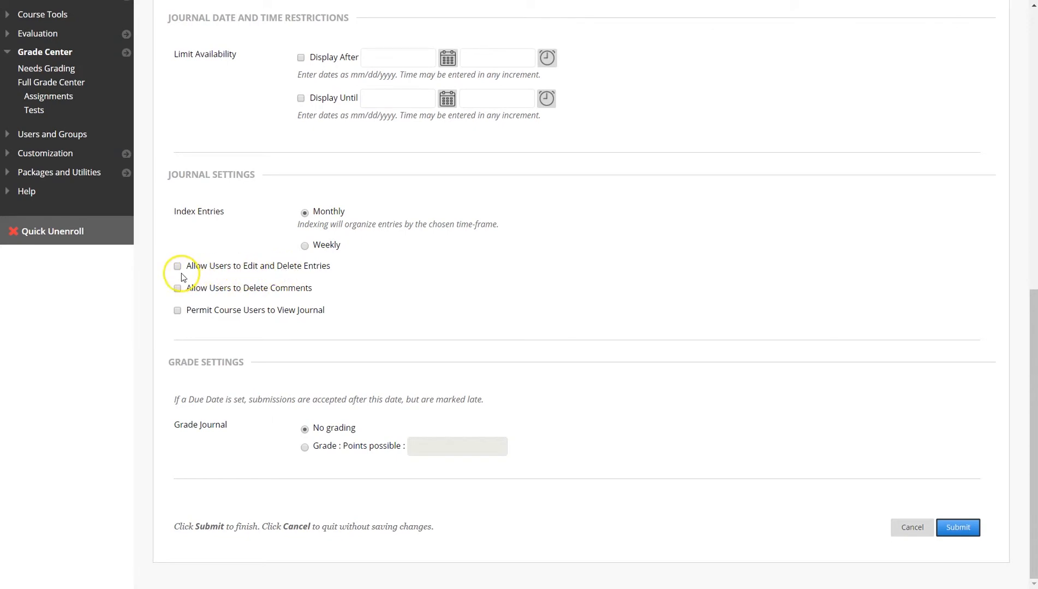
pyautogui.click(177, 267)
pyautogui.click(958, 528)
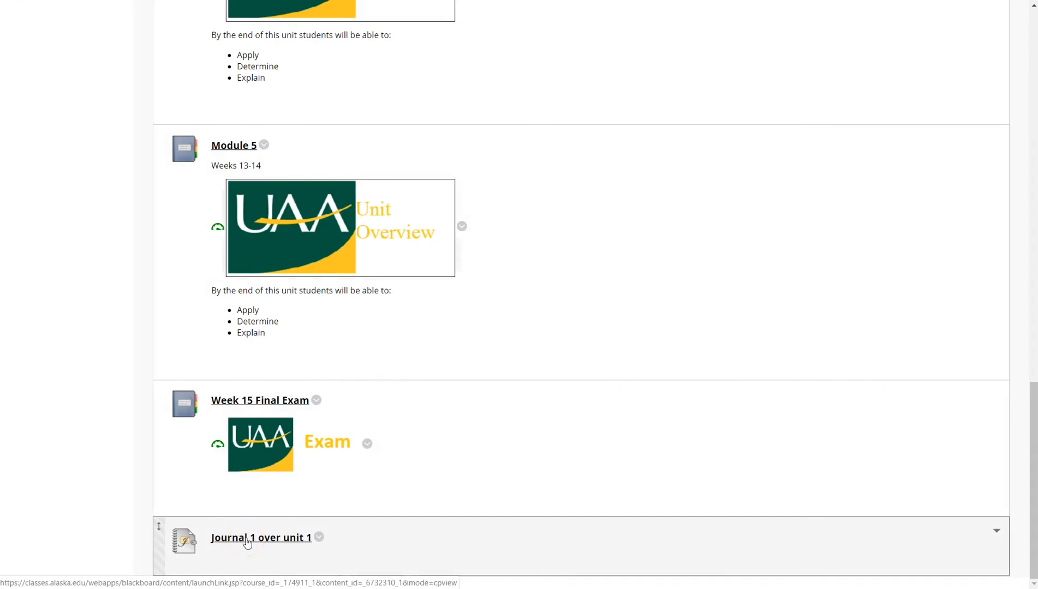
# Open Journal 1 over unit 1 and post an entry titled My journal with the message title.
pyautogui.click(247, 540)
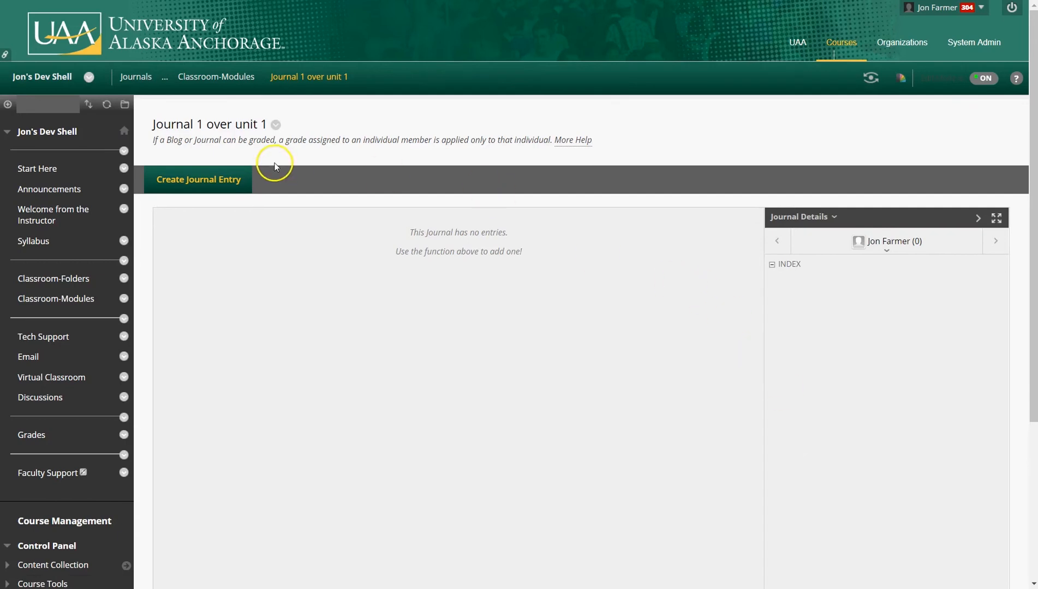
pyautogui.click(245, 179)
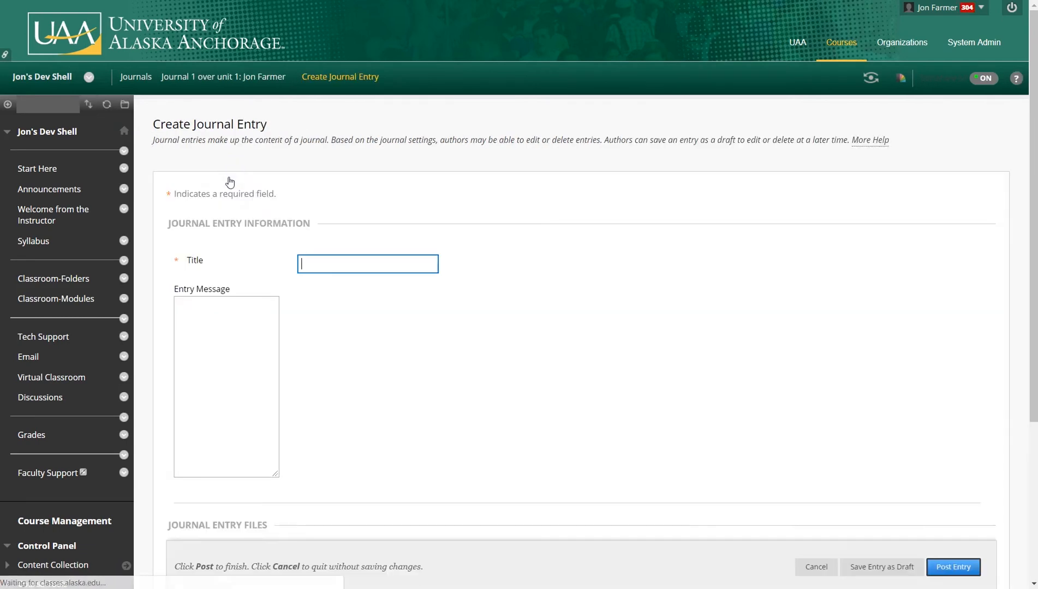
pyautogui.click(315, 263)
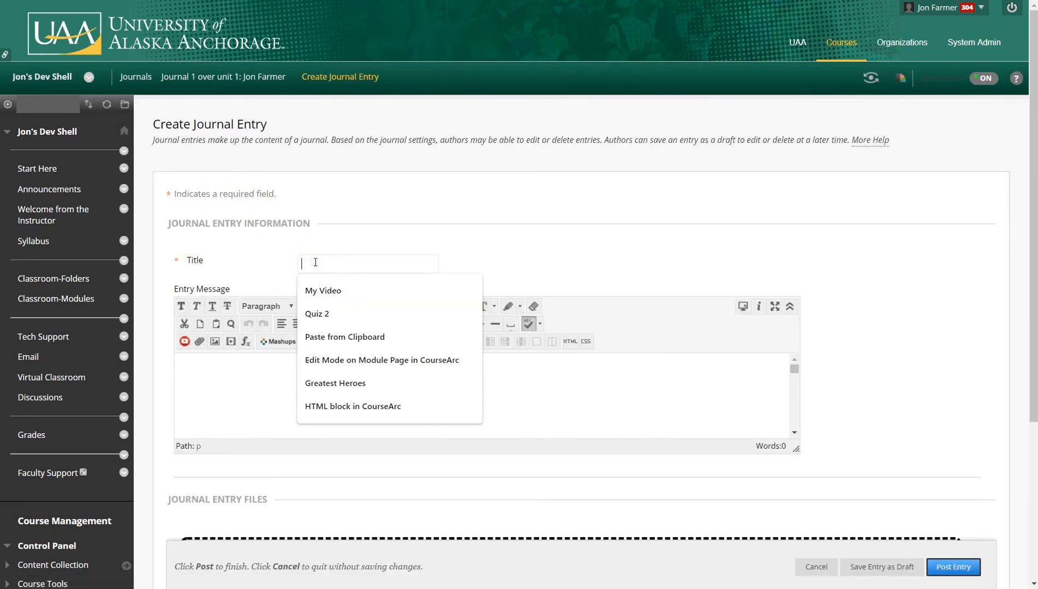
pyautogui.write('My Jou')
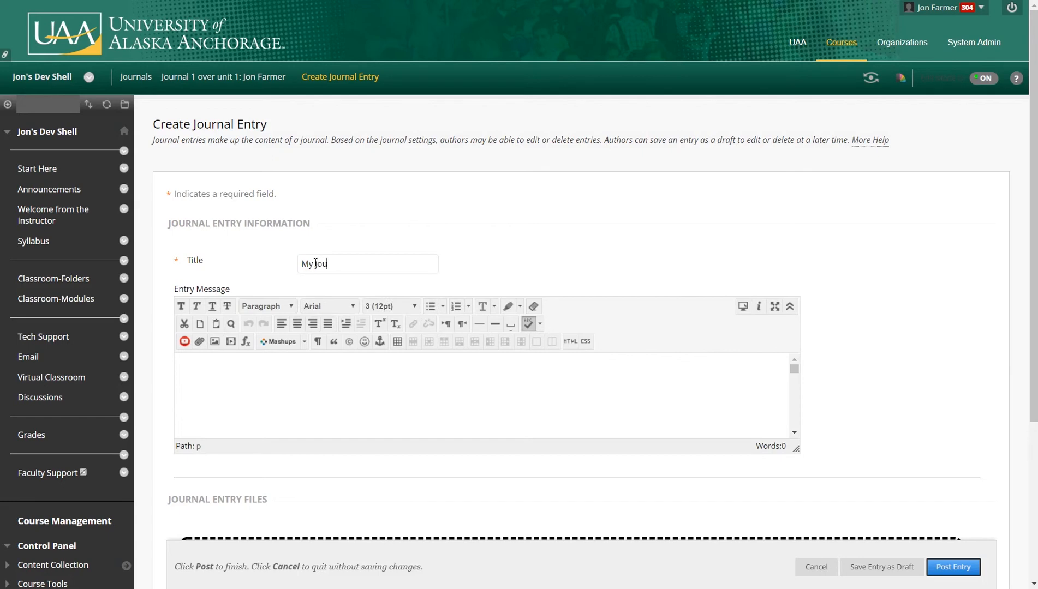
pyautogui.write('rnal')
pyautogui.click(297, 358)
pyautogui.scroll(-5, 788, 209)
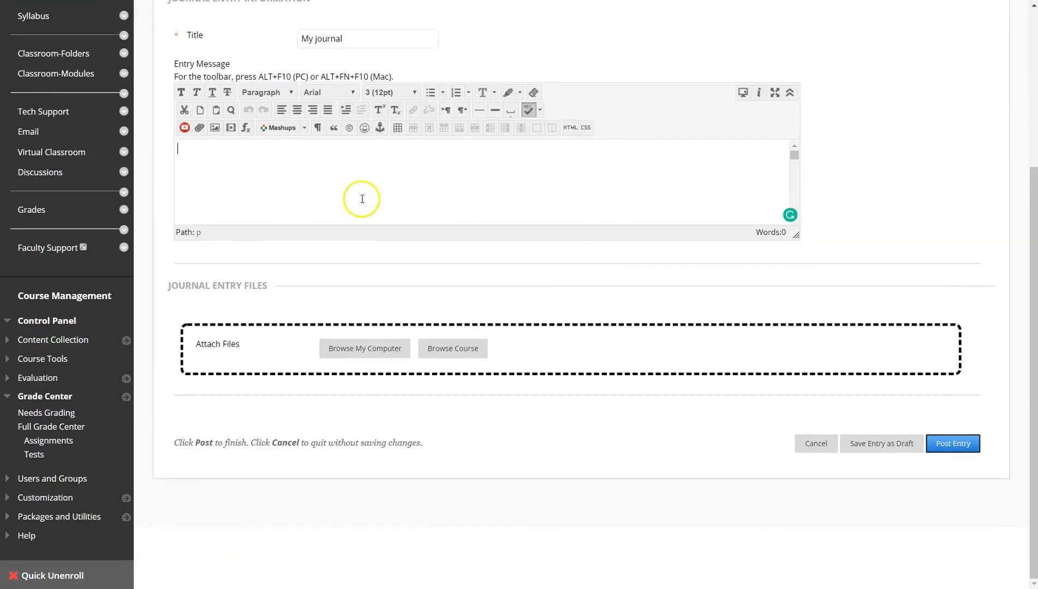
pyautogui.write('title')
pyautogui.click(966, 445)
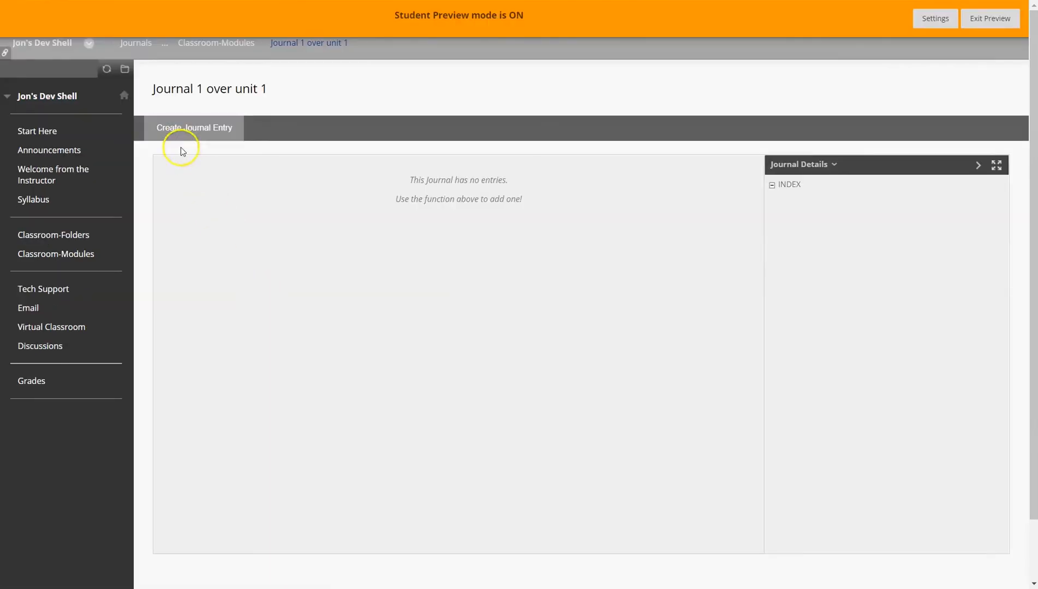
# In student preview, post a journal entry titled Journal 1 over unit 1 with the message notes...
pyautogui.click(173, 127)
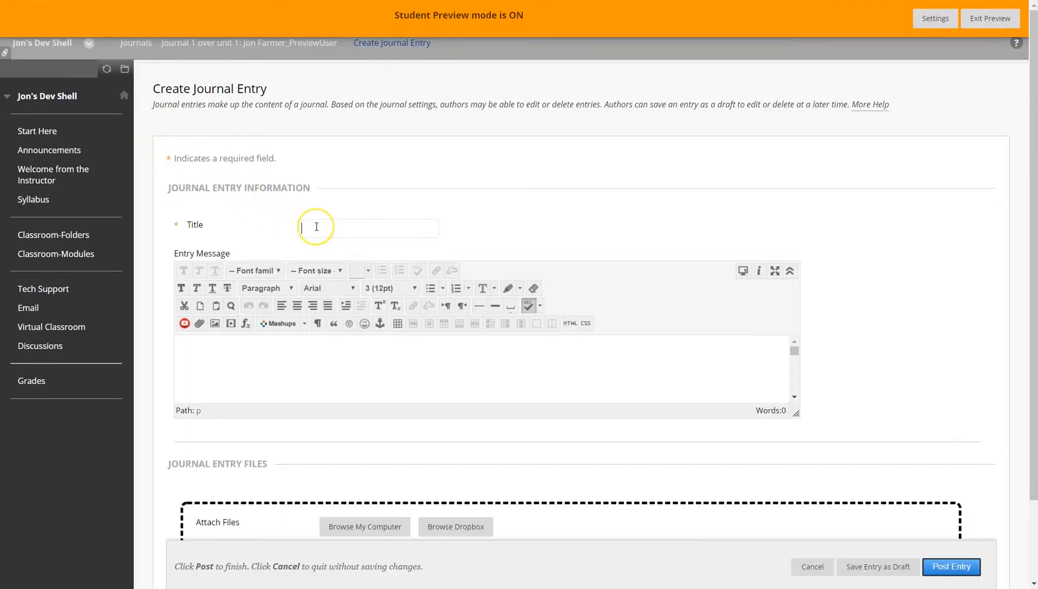
pyautogui.click(312, 226)
pyautogui.write('Jou')
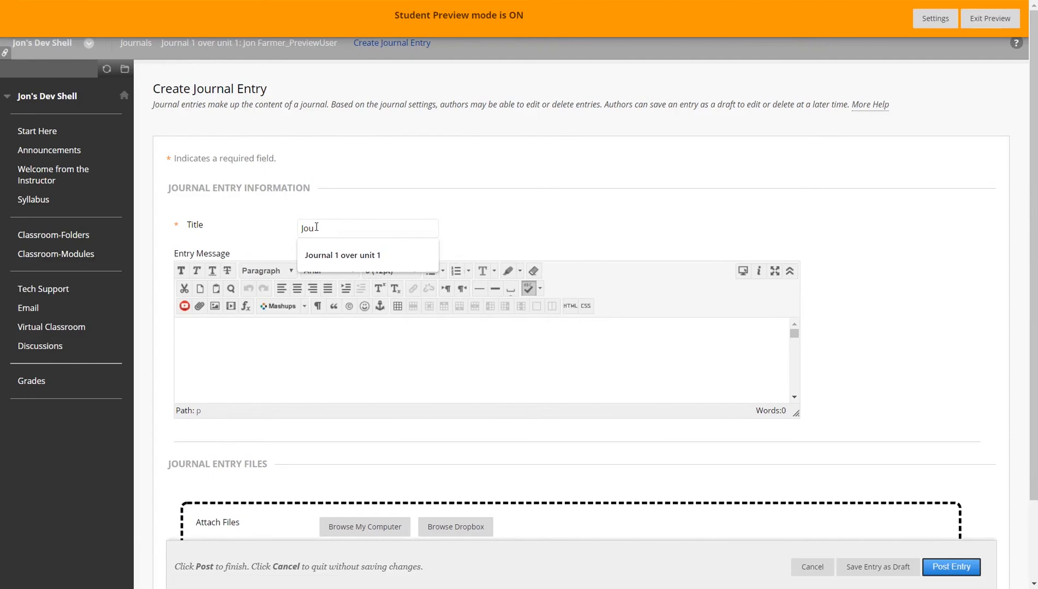
pyautogui.click(327, 254)
pyautogui.click(264, 340)
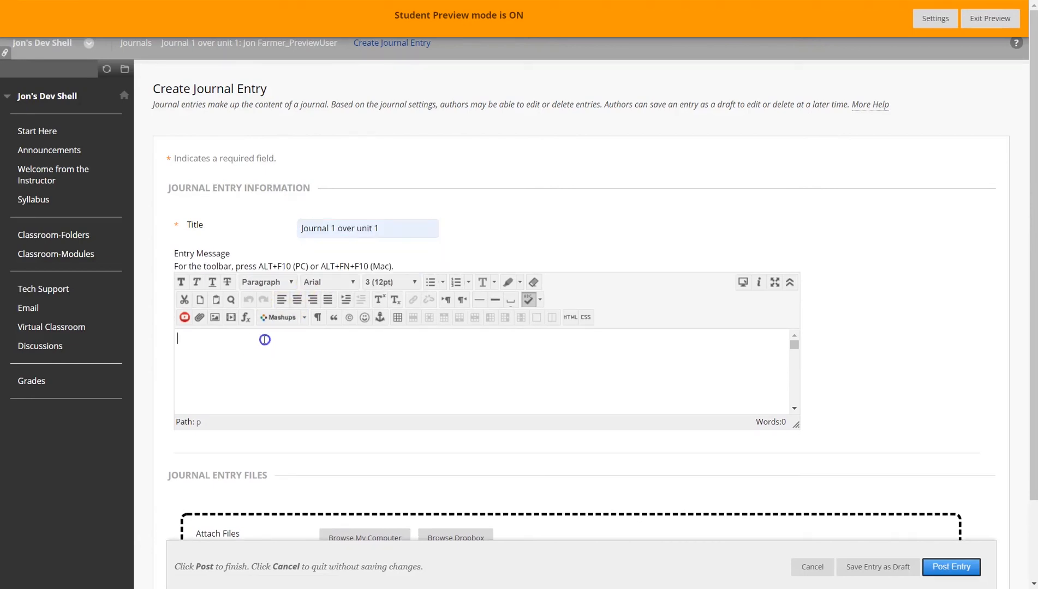
pyautogui.write('notes...')
pyautogui.click(936, 567)
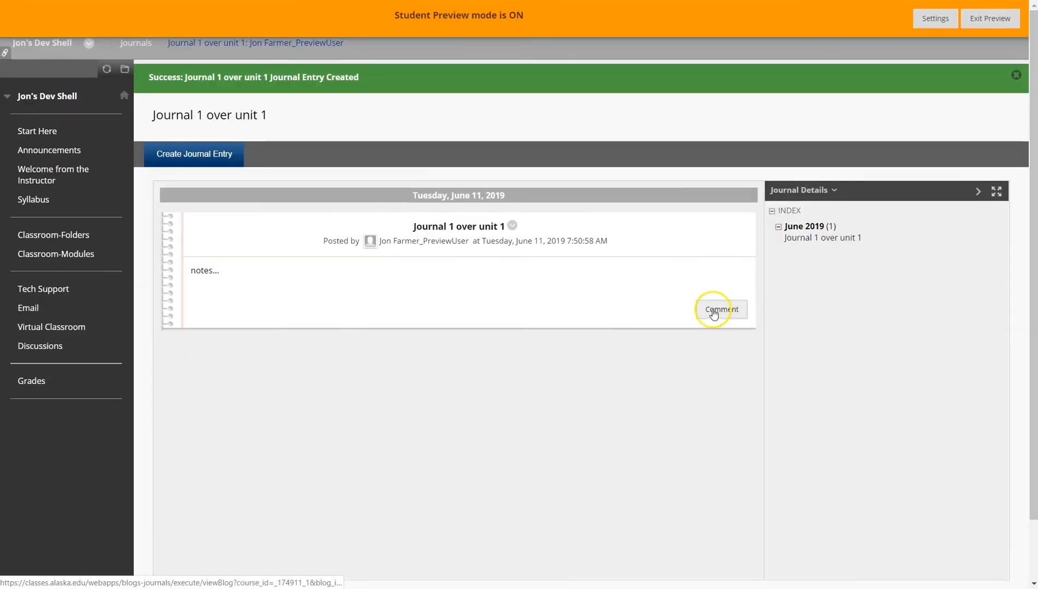
# Leave student preview, reopen Journal 1 over unit 1's settings, and enable Permit Course Users to View Journal.
pyautogui.click(713, 315)
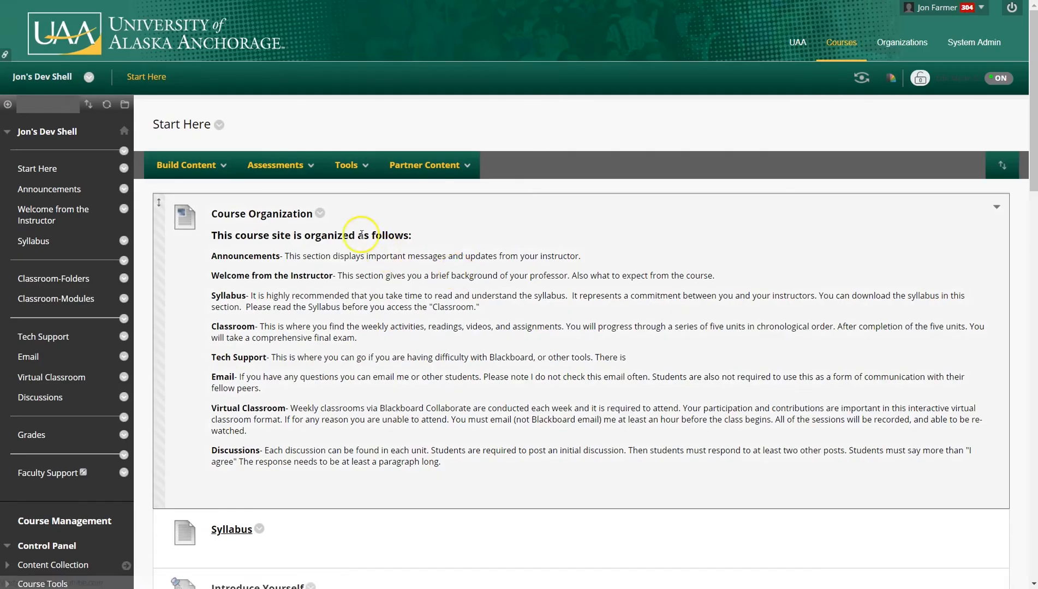
pyautogui.click(368, 161)
pyautogui.click(362, 218)
pyautogui.click(354, 233)
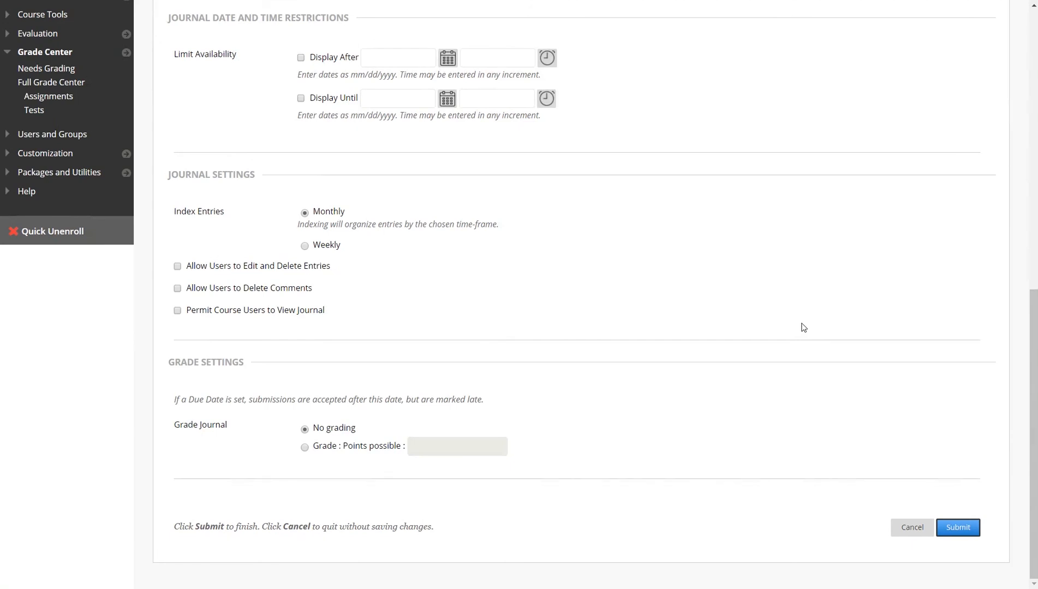
pyautogui.click(802, 324)
pyautogui.click(801, 322)
pyautogui.click(323, 311)
pyautogui.click(186, 313)
pyautogui.click(177, 314)
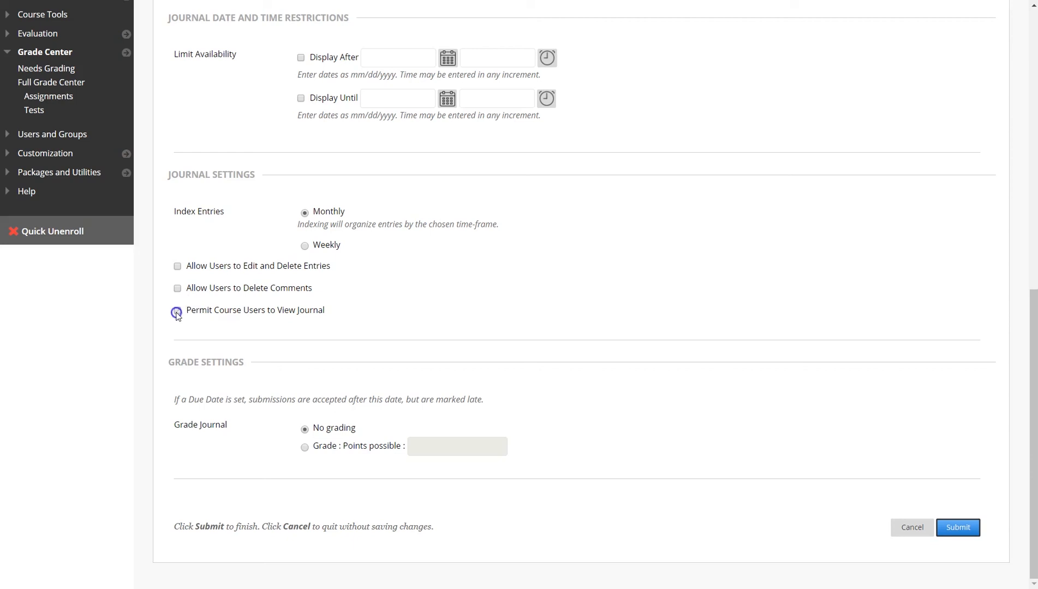